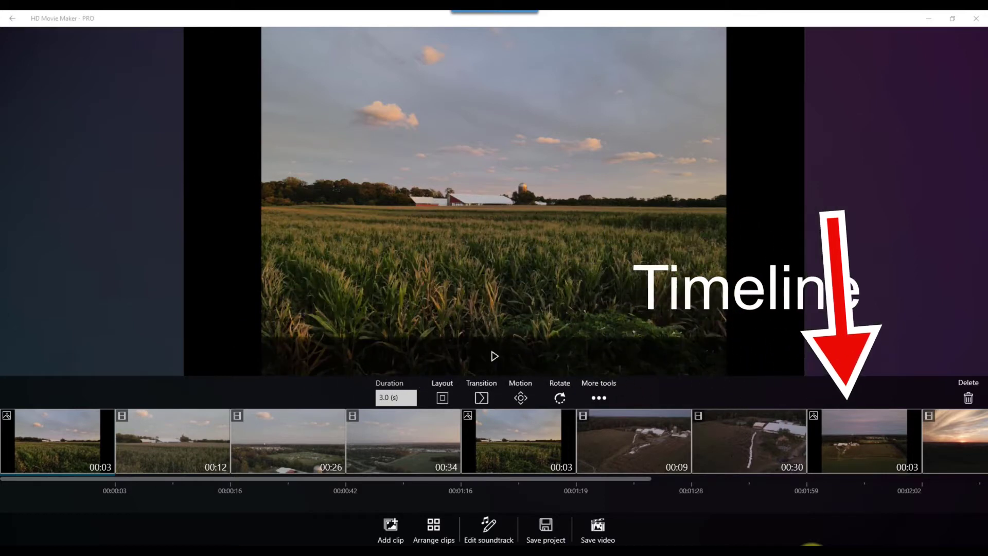
Open the soundtrack editor for the farm slideshow, with Background Music as the active channel
click(498, 530)
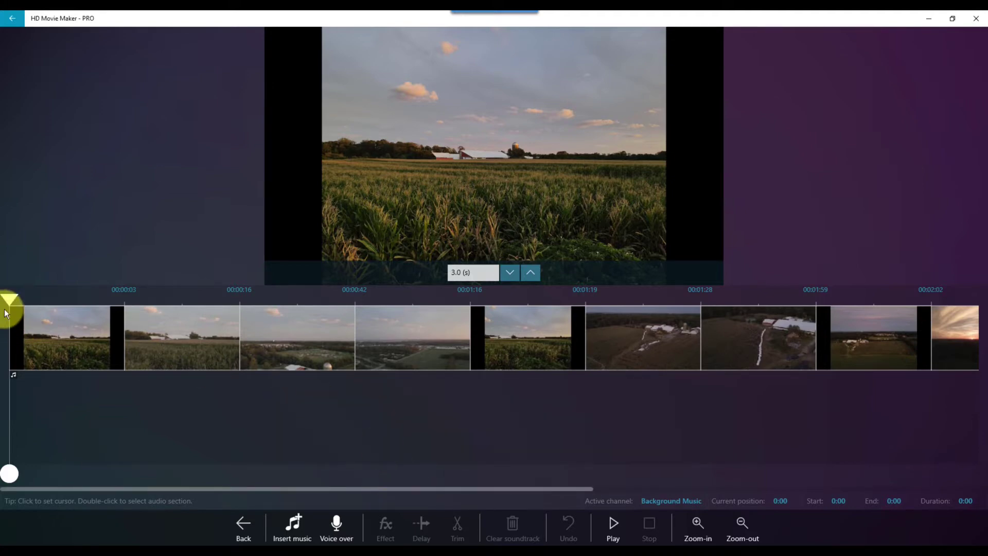
drag(9, 299, 64, 305)
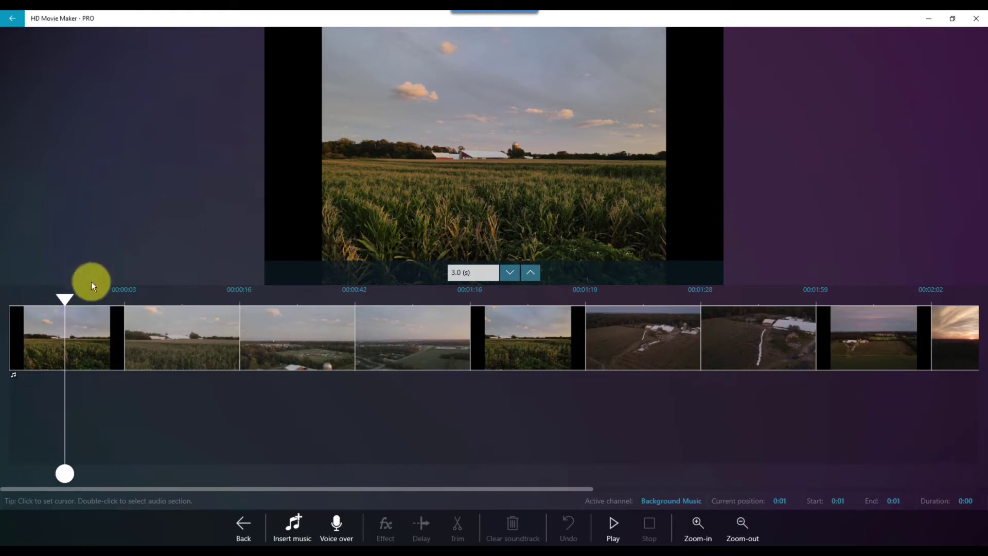
click(608, 408)
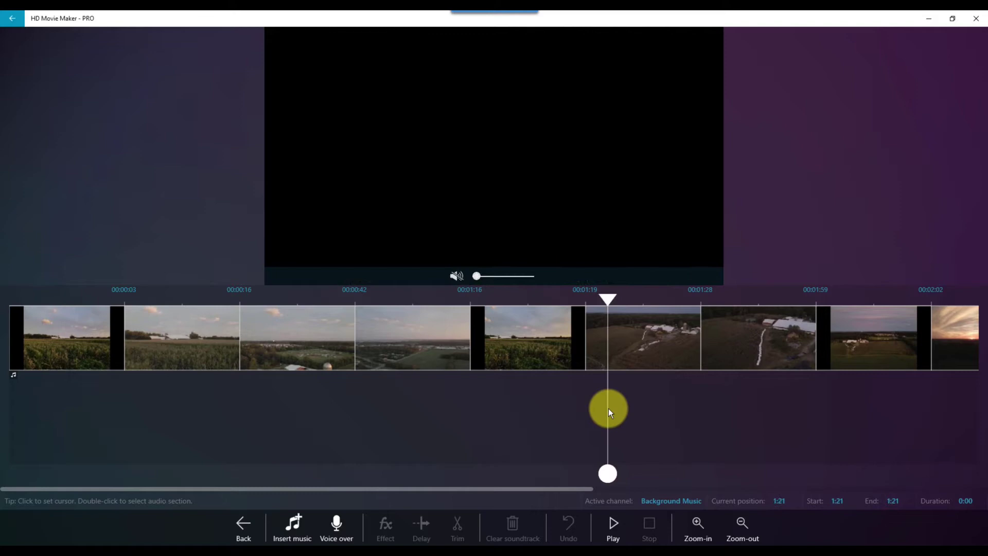
click(924, 421)
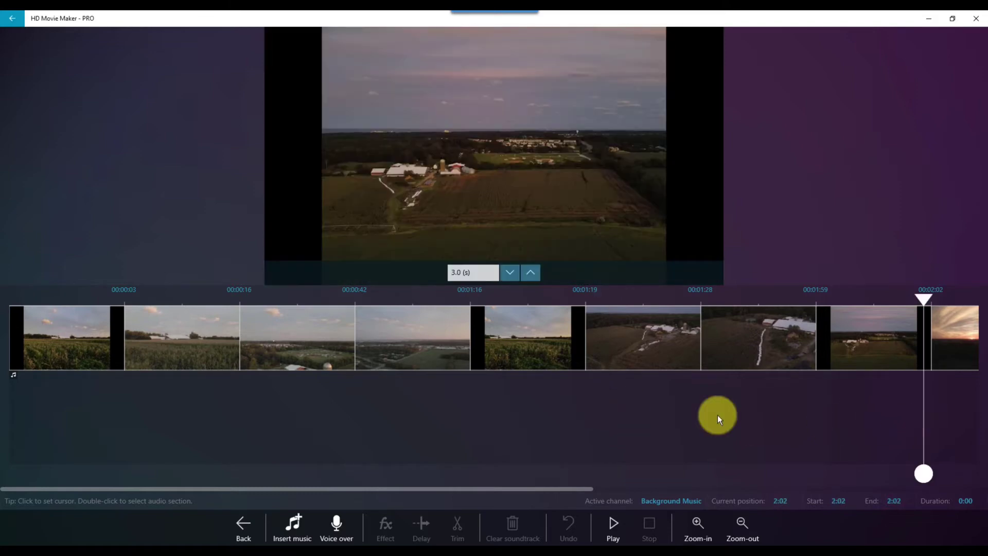
click(628, 418)
click(399, 410)
click(162, 415)
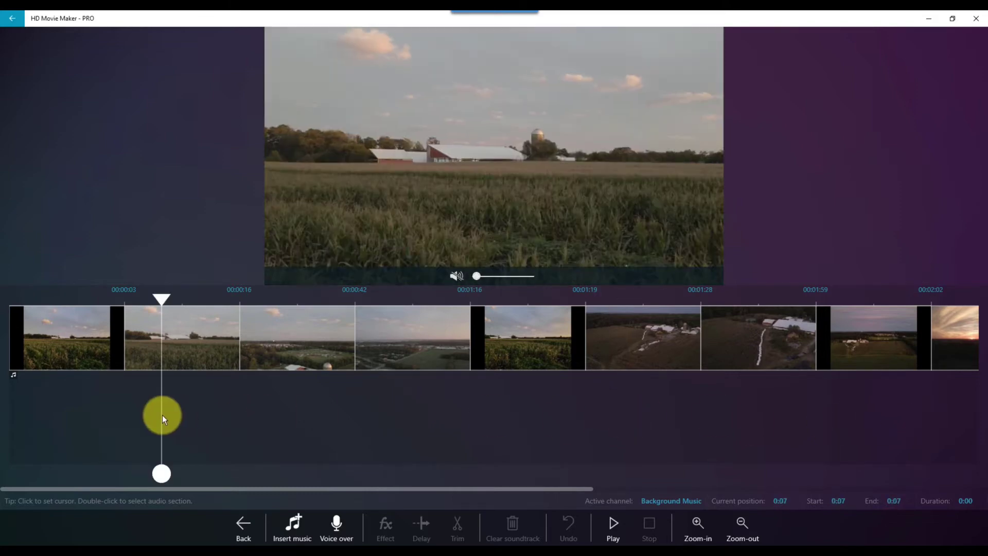
click(14, 416)
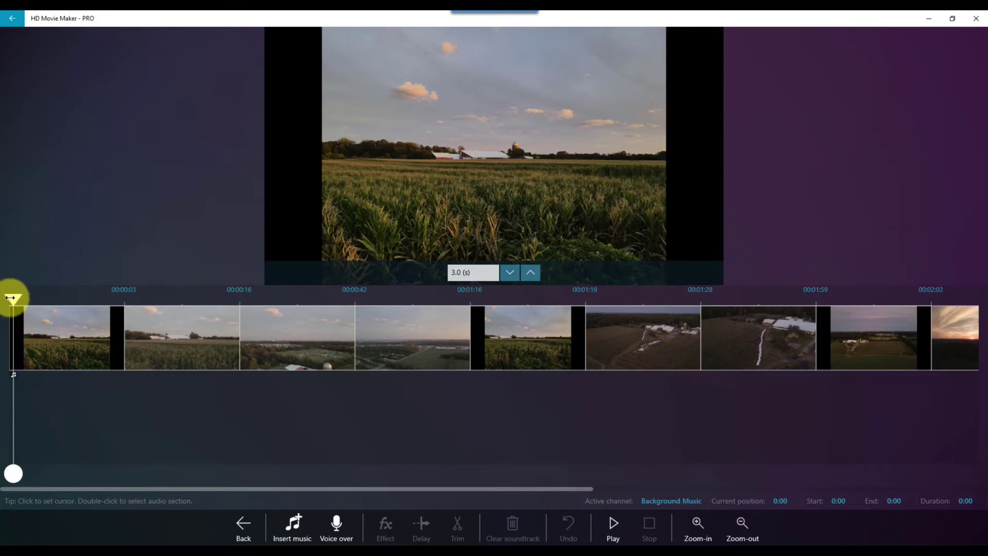
mouse_move(13, 297)
mouse_down()
mouse_move(172, 305)
mouse_move(6, 293)
mouse_up()
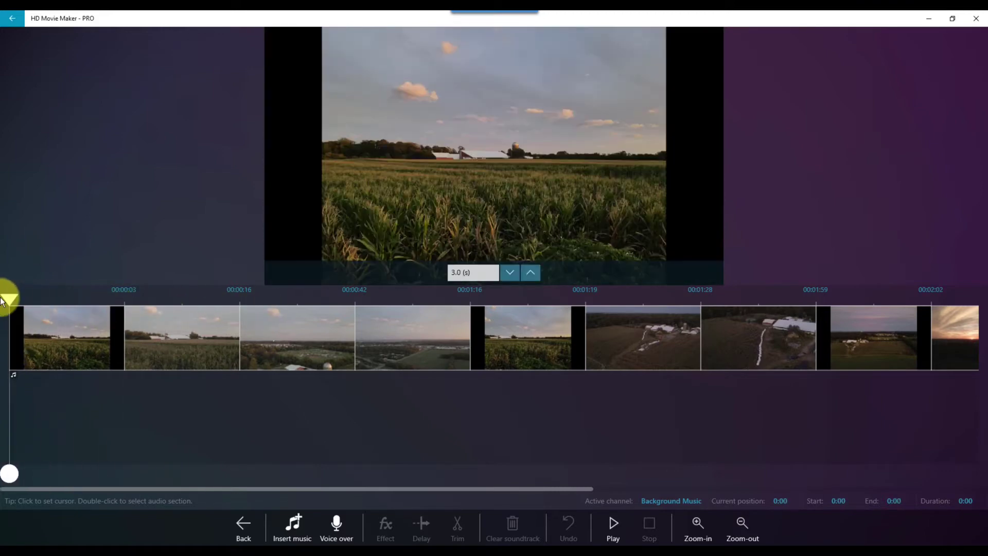
mouse_move(7, 474)
mouse_down()
mouse_move(360, 482)
mouse_move(773, 469)
mouse_move(7, 481)
mouse_up()
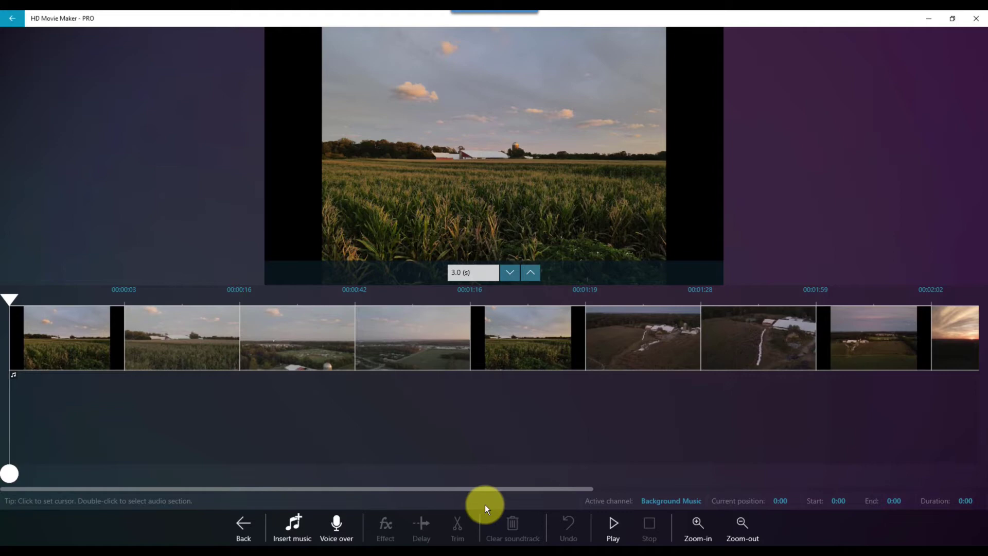
drag(498, 489, 917, 494)
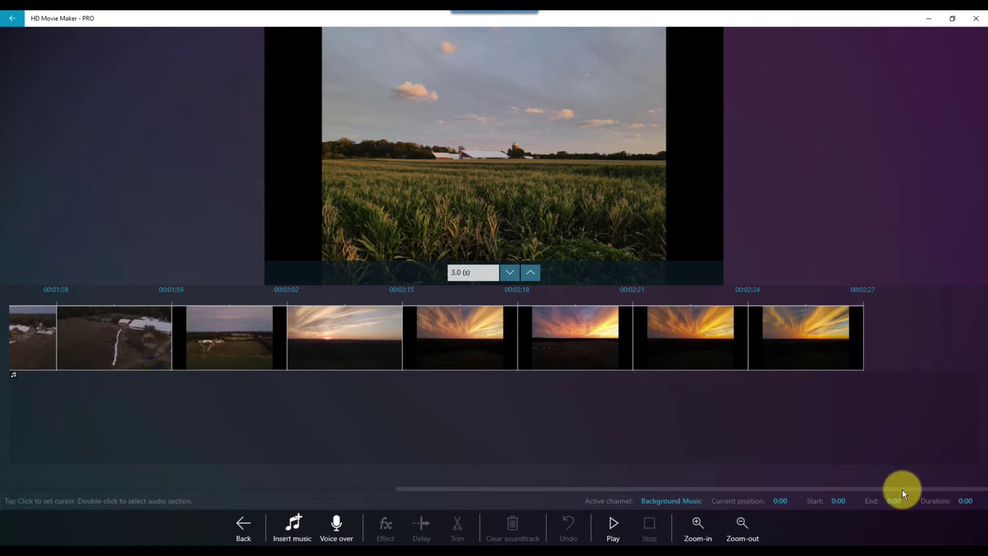
drag(903, 489, 860, 484)
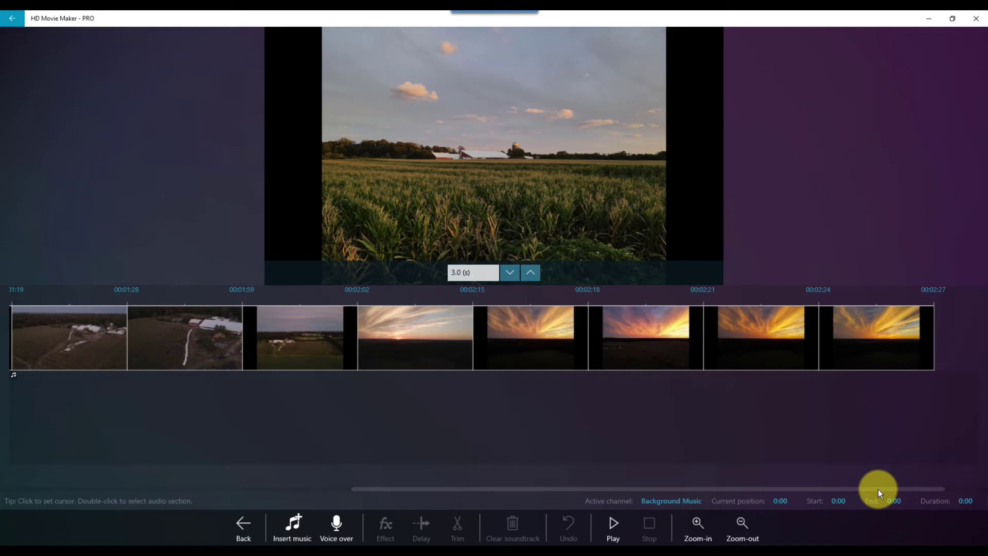
drag(883, 486, 532, 489)
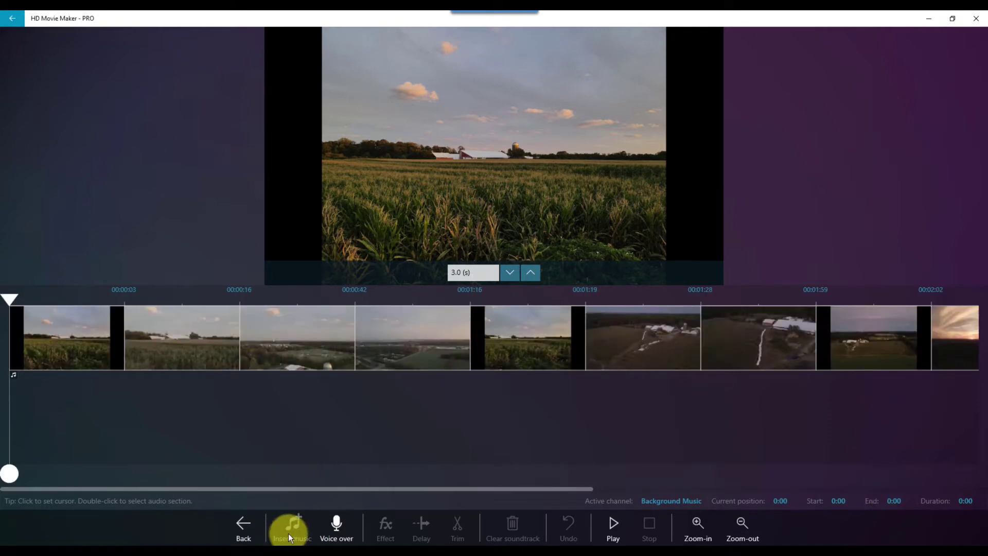
Add the built-in track 'My Little One Trick Pony' to Background Music from the slideshow's start
click(288, 533)
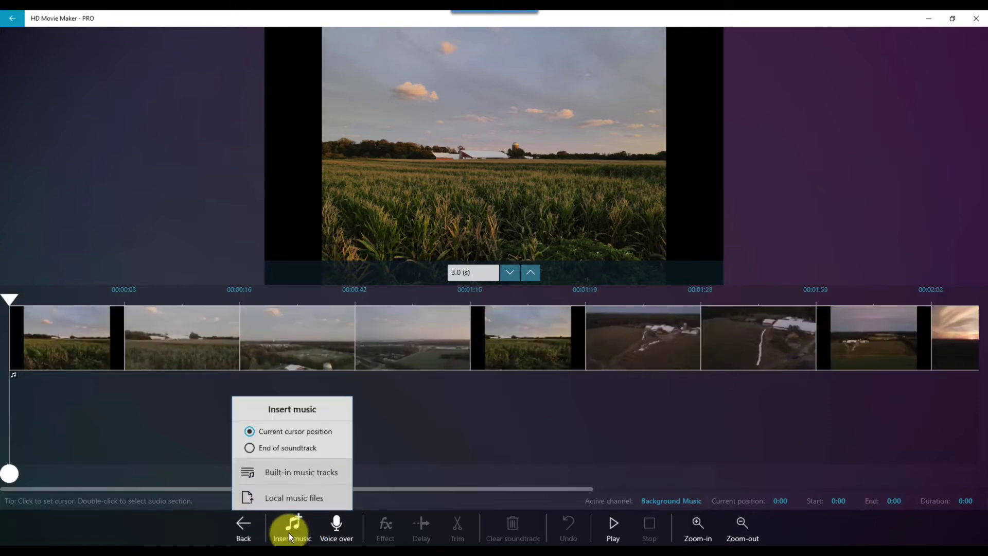
click(327, 476)
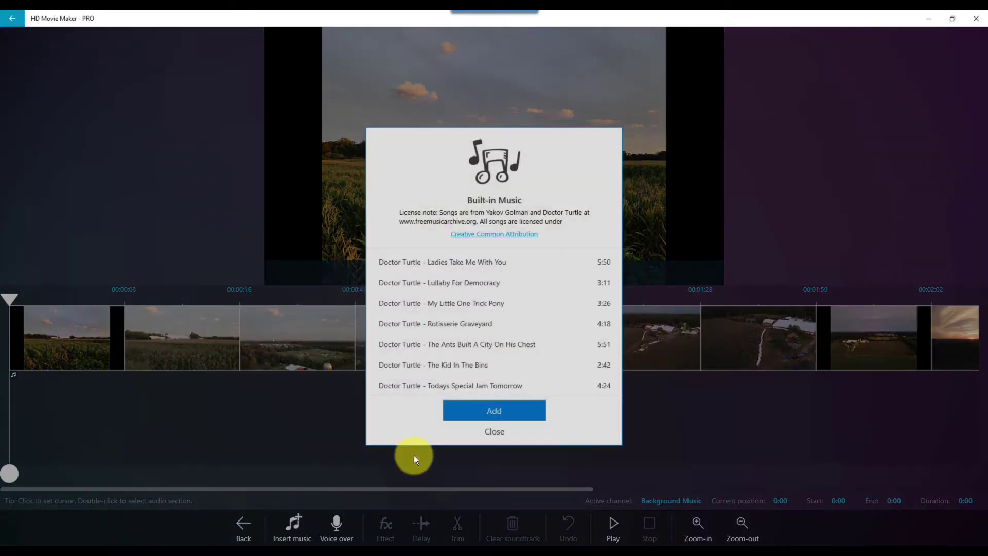
click(434, 311)
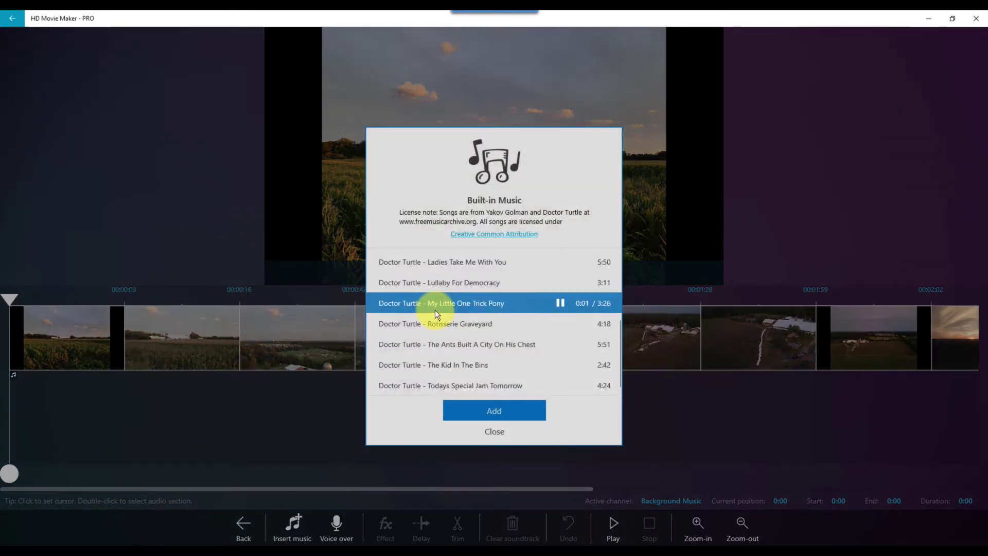
click(483, 412)
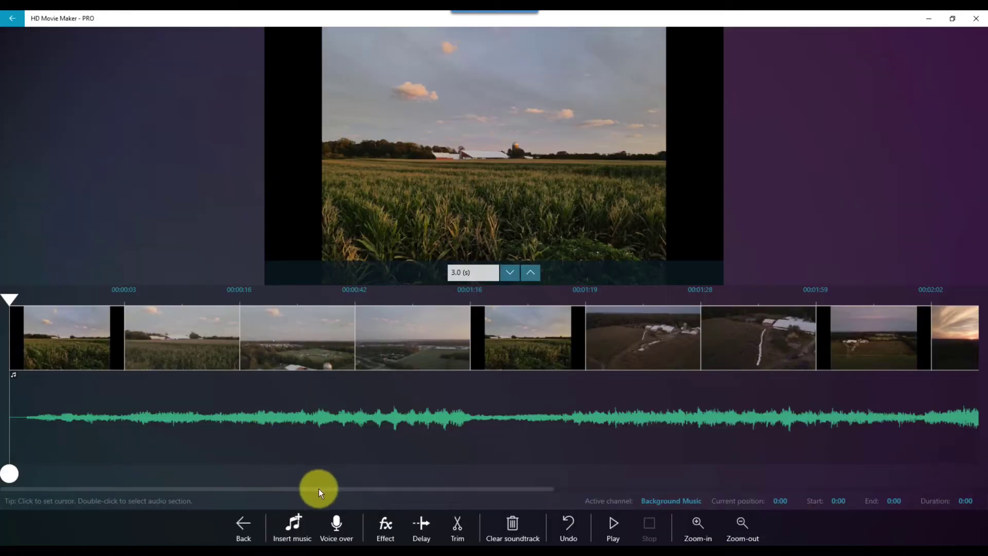
drag(319, 488, 789, 492)
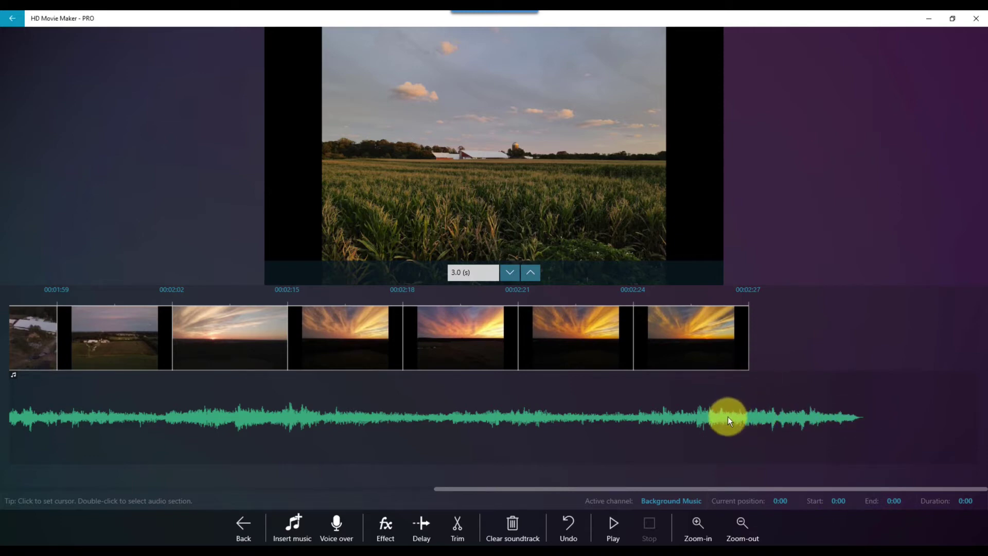
Trim the background song at 2:28 and select its final seconds under the last clip
click(745, 397)
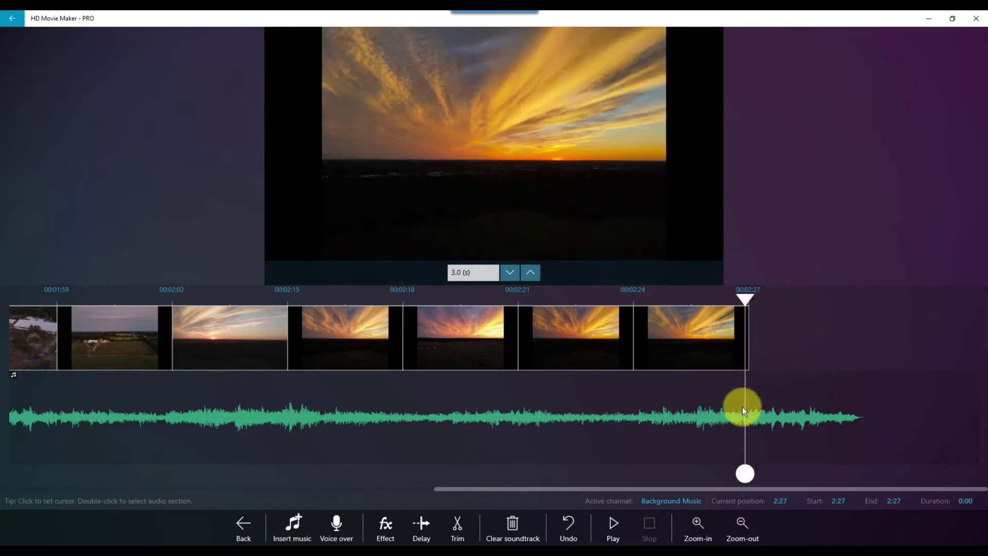
drag(746, 297, 749, 297)
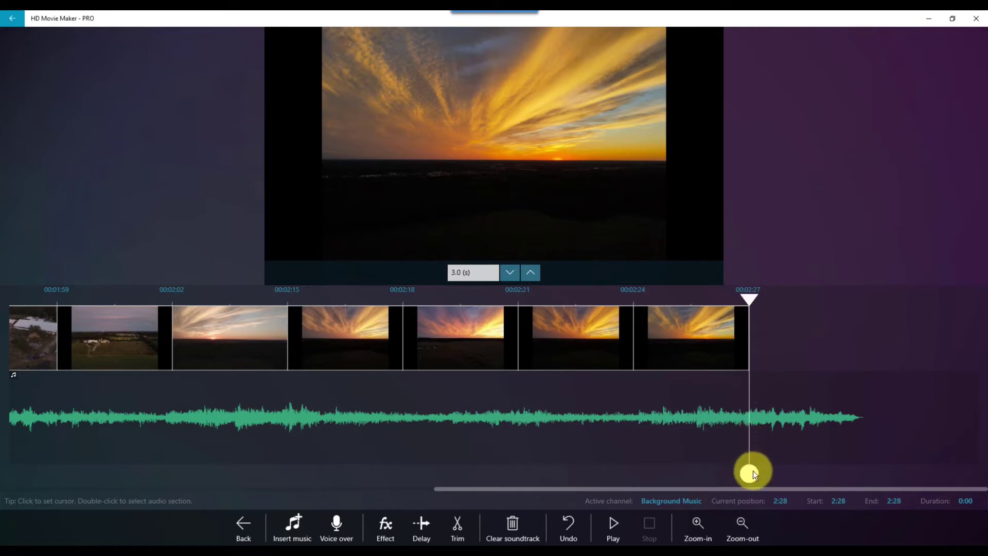
drag(752, 470, 878, 477)
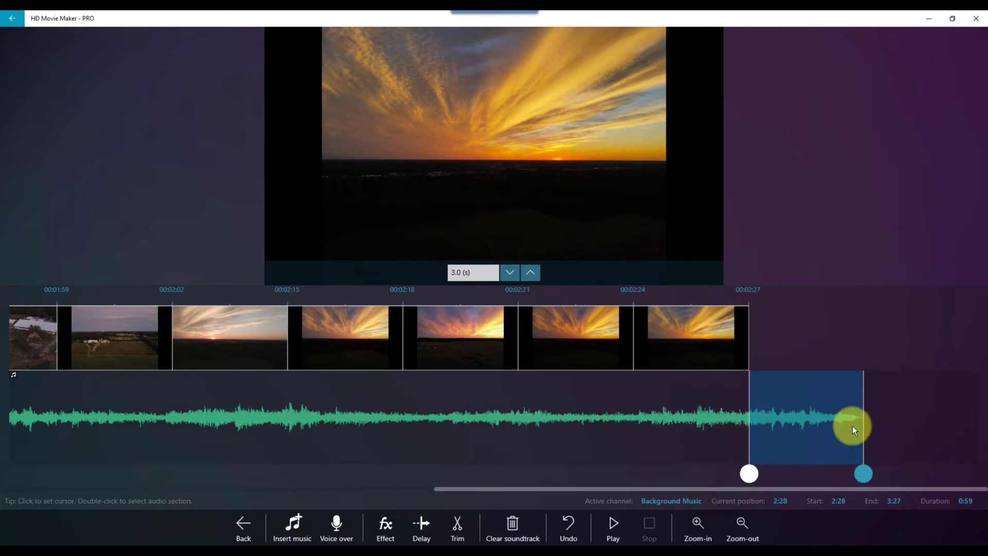
click(465, 529)
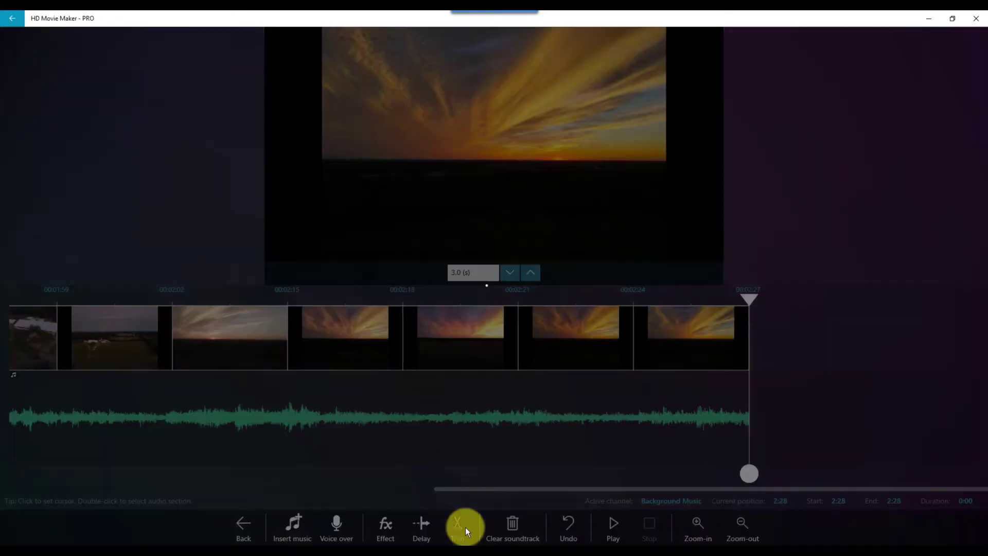
double_click(686, 344)
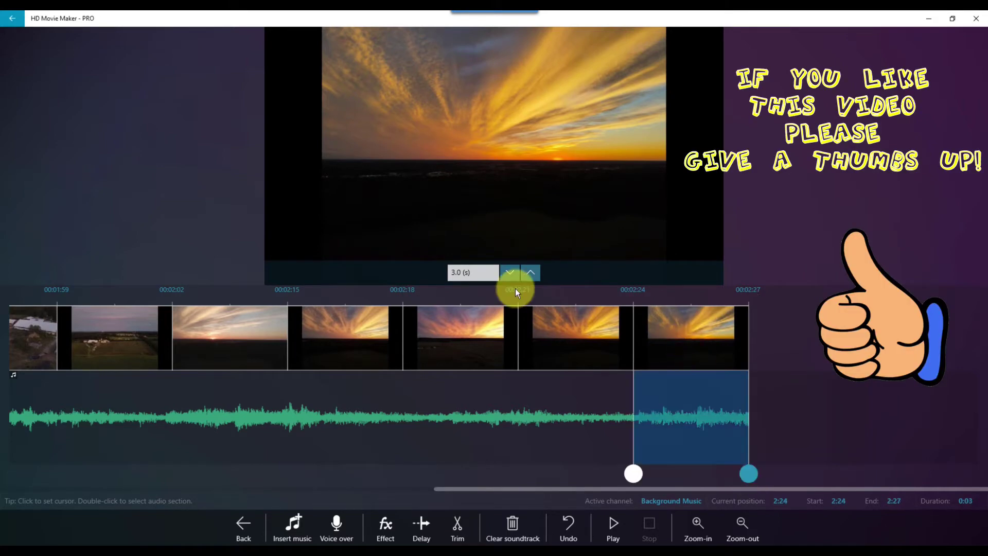
drag(632, 476, 682, 474)
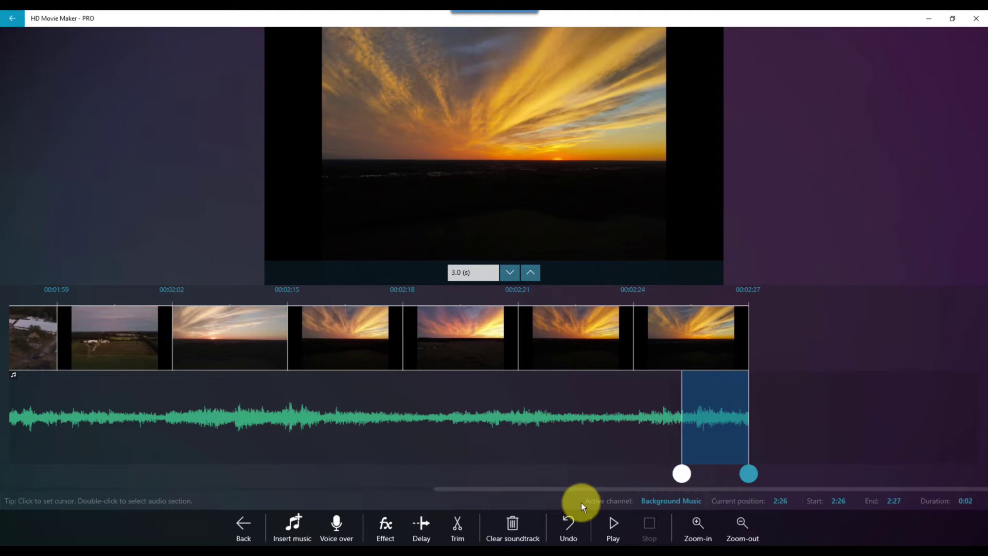
Fade out the song's selected ending and play the slideshow from the start to check it
click(378, 526)
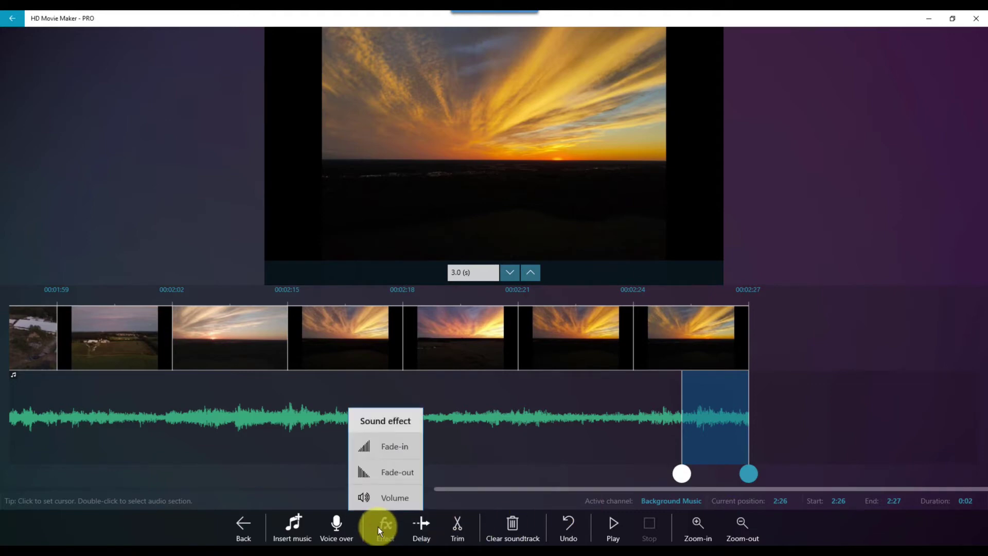
click(408, 474)
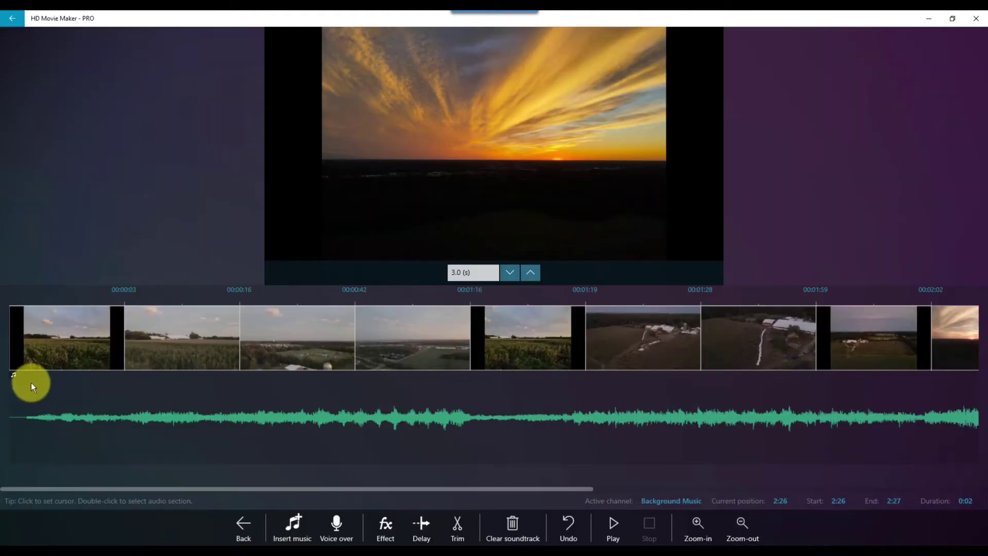
click(20, 381)
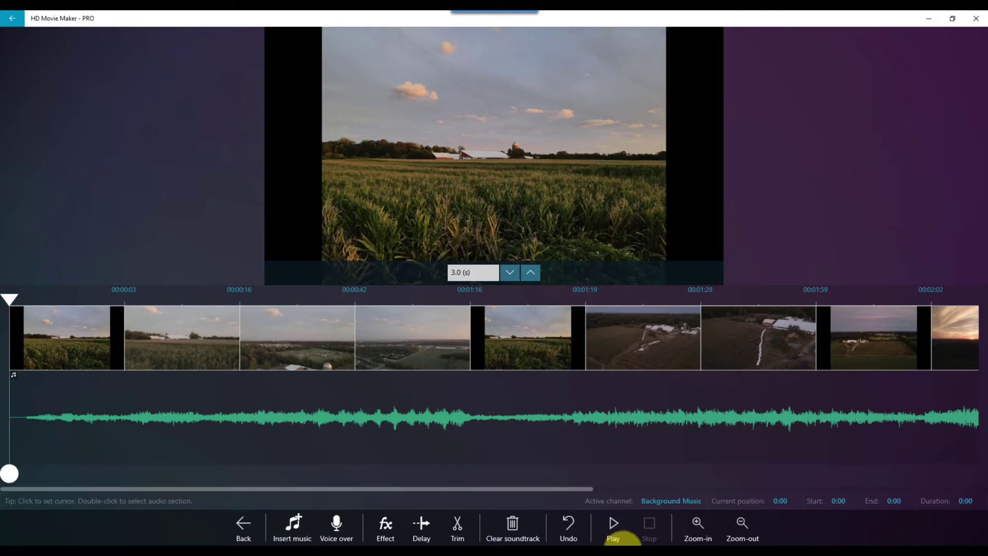
click(616, 529)
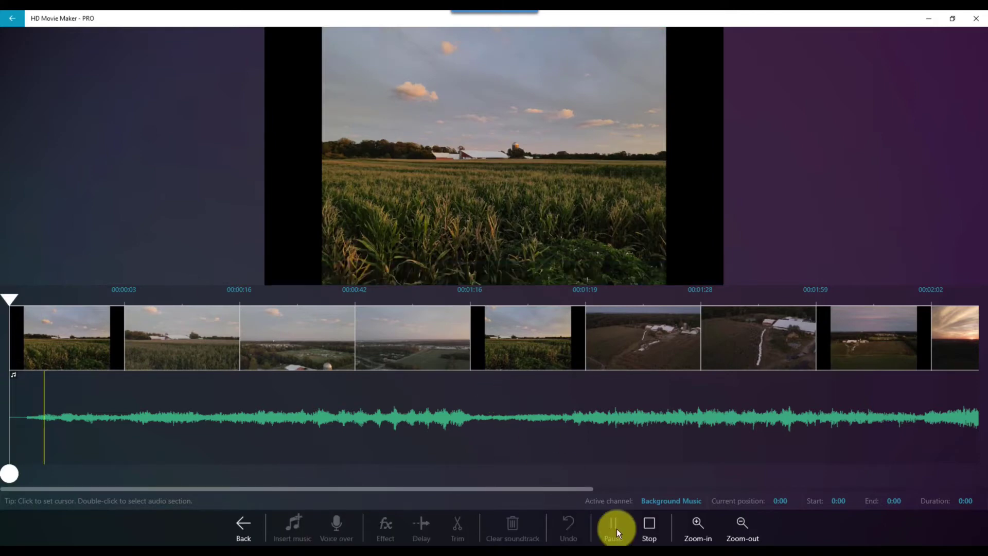
click(650, 525)
Select the background music from 0:42 to 1:19 under the fourth and fifth clips
double_click(89, 360)
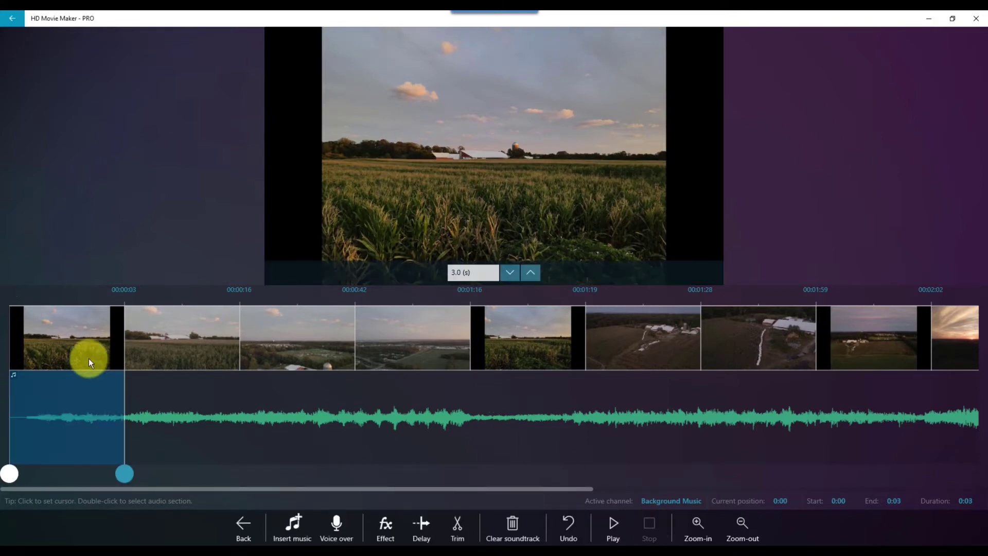
double_click(408, 356)
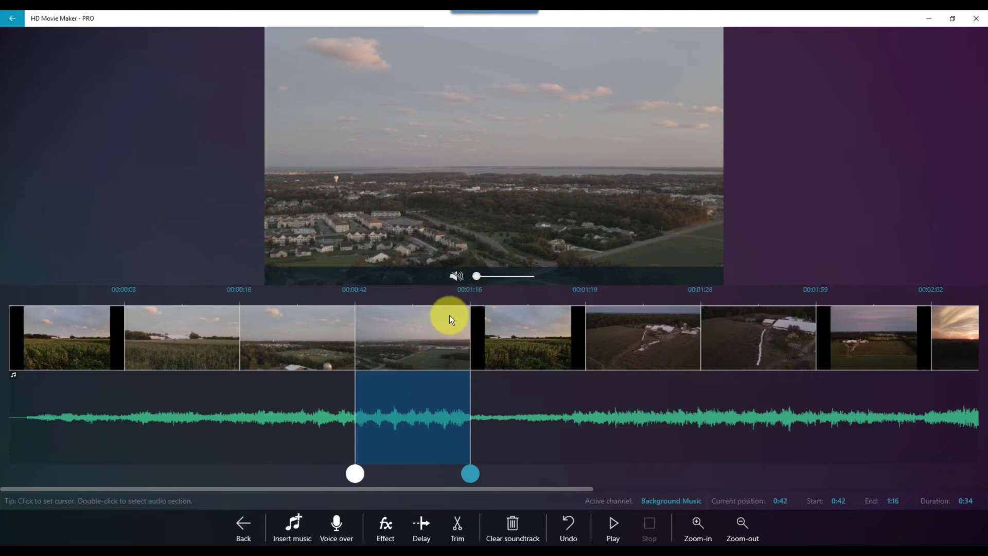
double_click(521, 341)
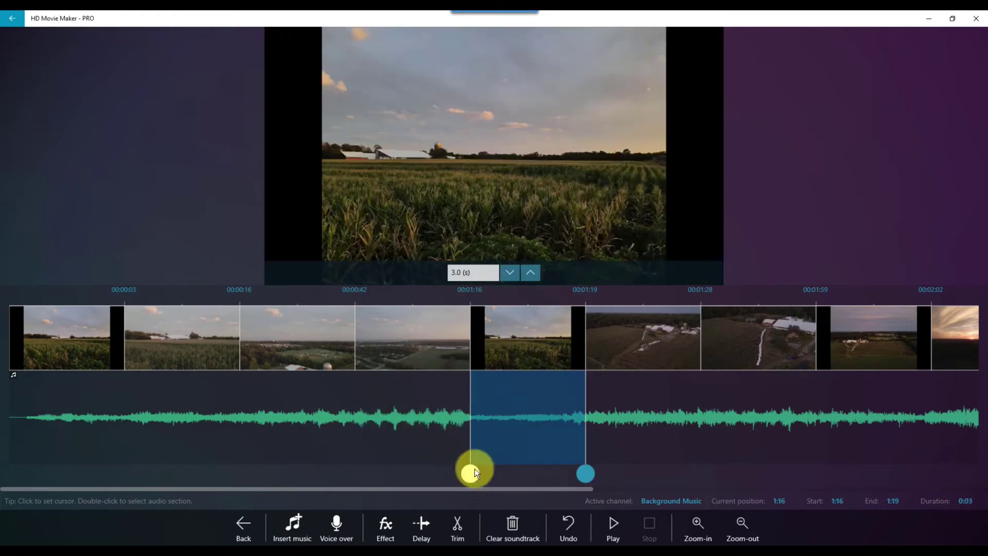
drag(474, 470, 356, 467)
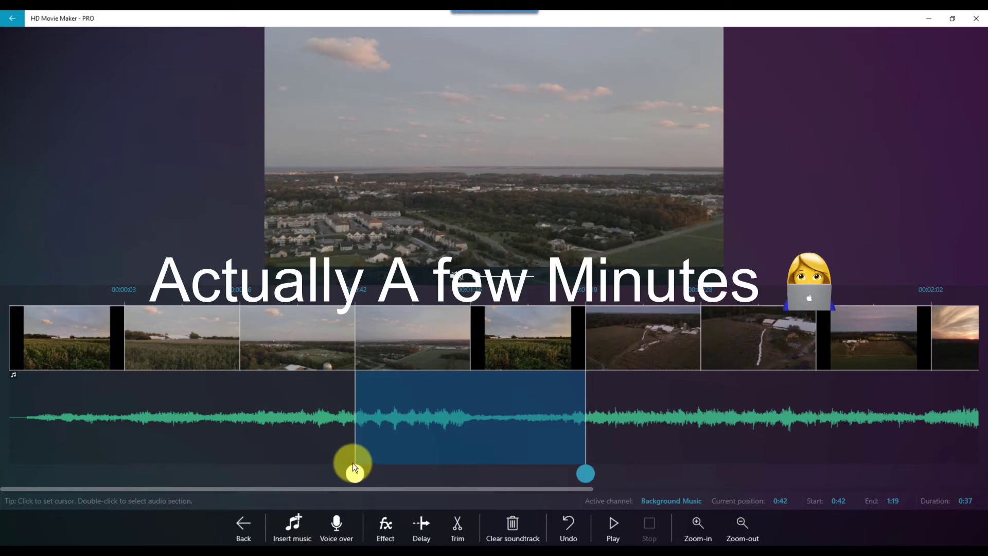
Clear all of the soundtrack and confirm with Yes, leaving the music track empty
click(515, 528)
click(512, 451)
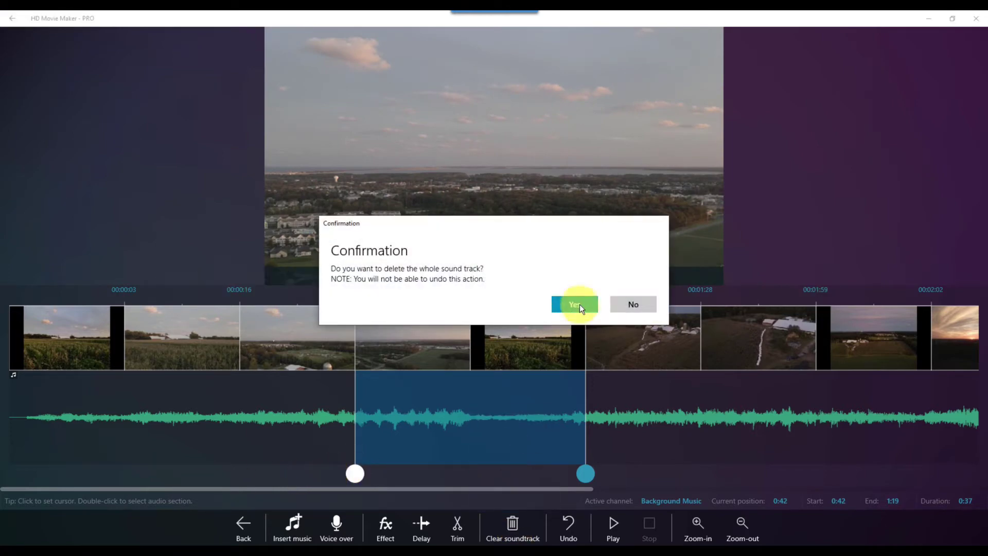
click(576, 305)
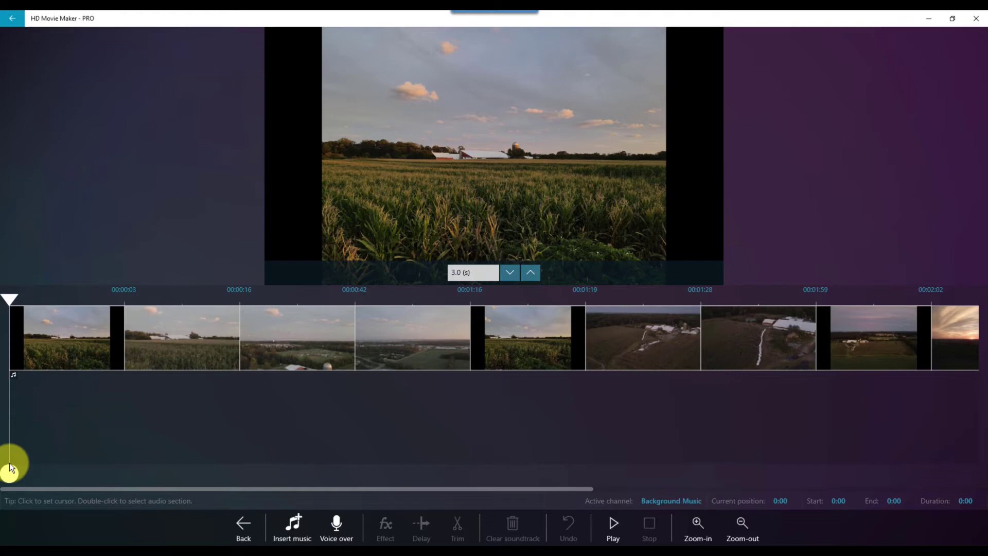
Insert the local MP3 'Breeze Fantastic Fresh - MBB' as background music from the start
click(290, 524)
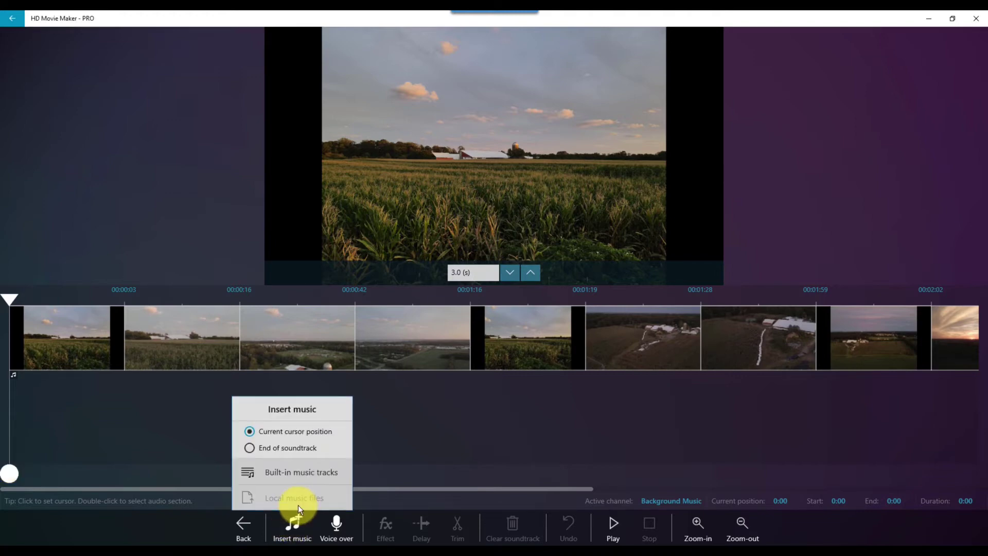
click(298, 506)
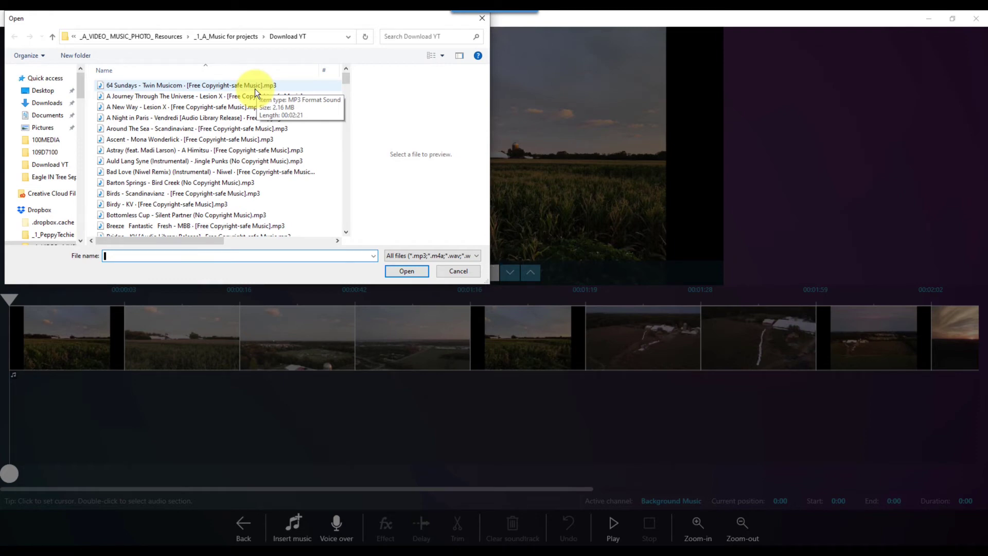
click(221, 226)
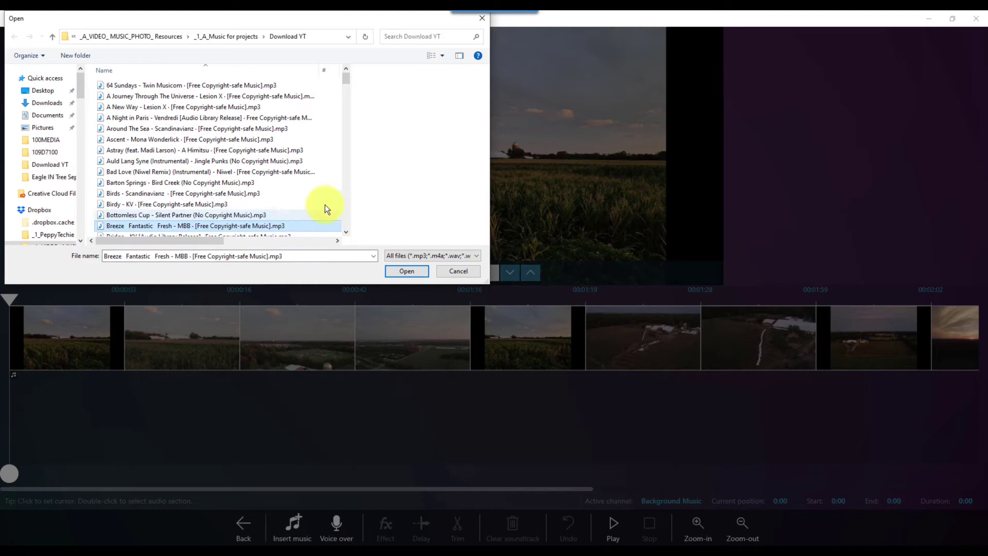
click(406, 272)
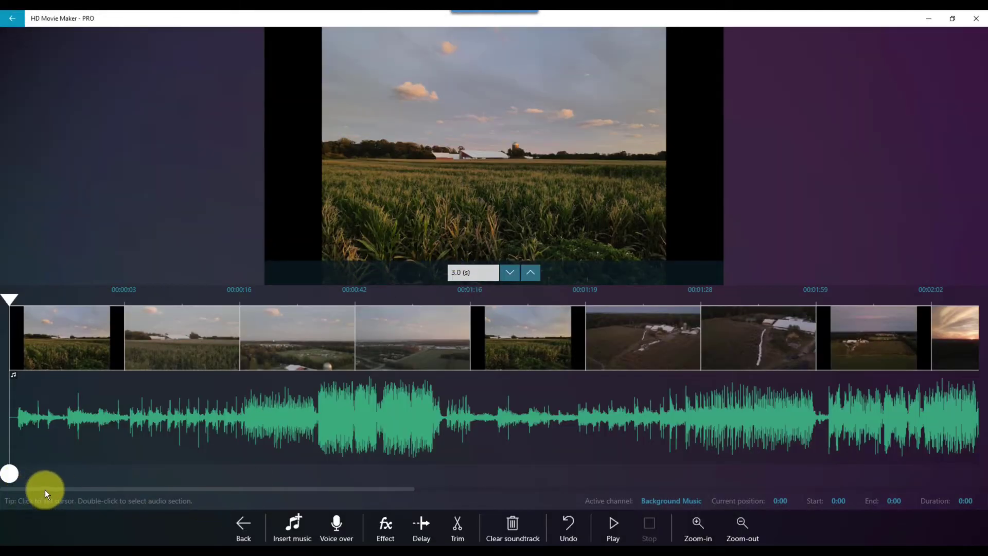
Trim the first 17 seconds off the Breeze music
drag(45, 490, 625, 493)
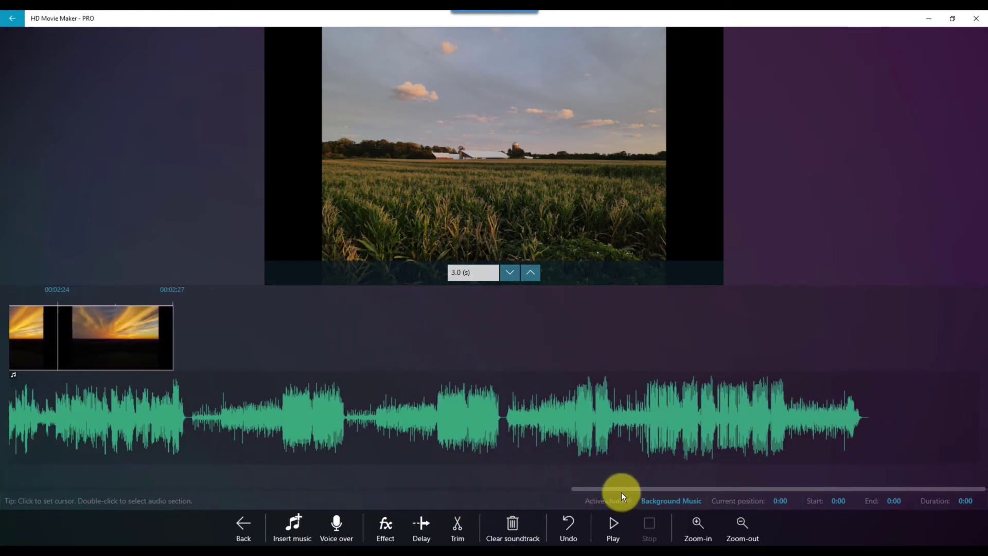
drag(622, 492, 14, 487)
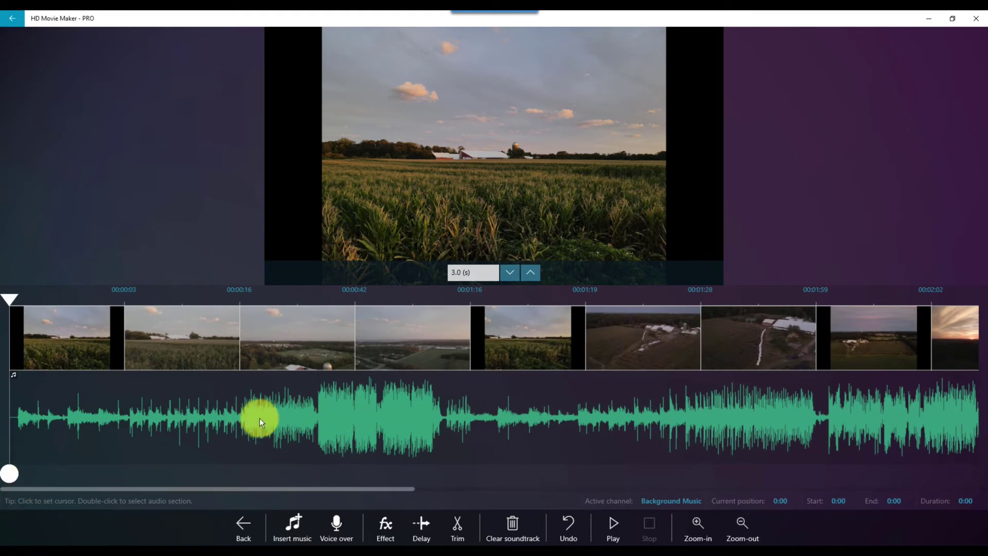
drag(13, 477, 243, 469)
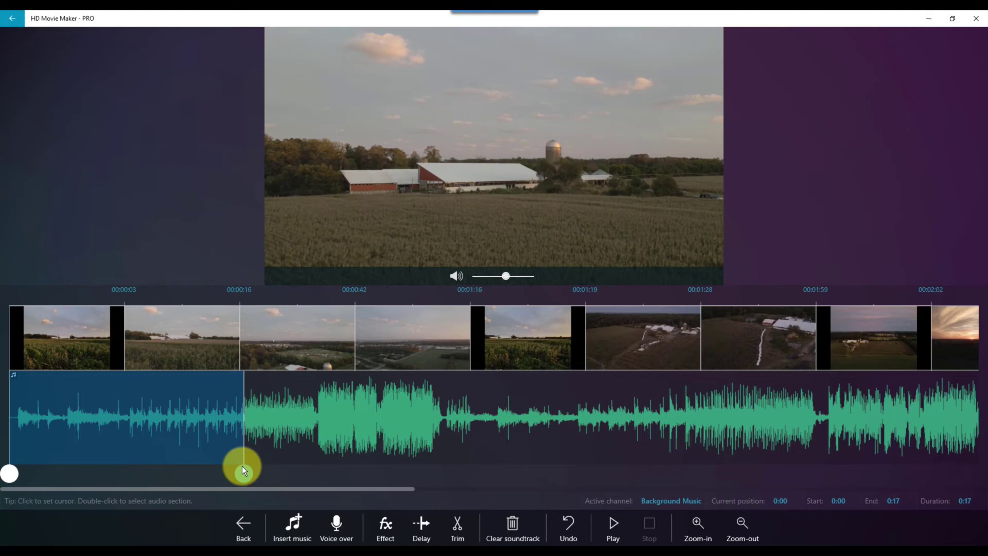
click(461, 527)
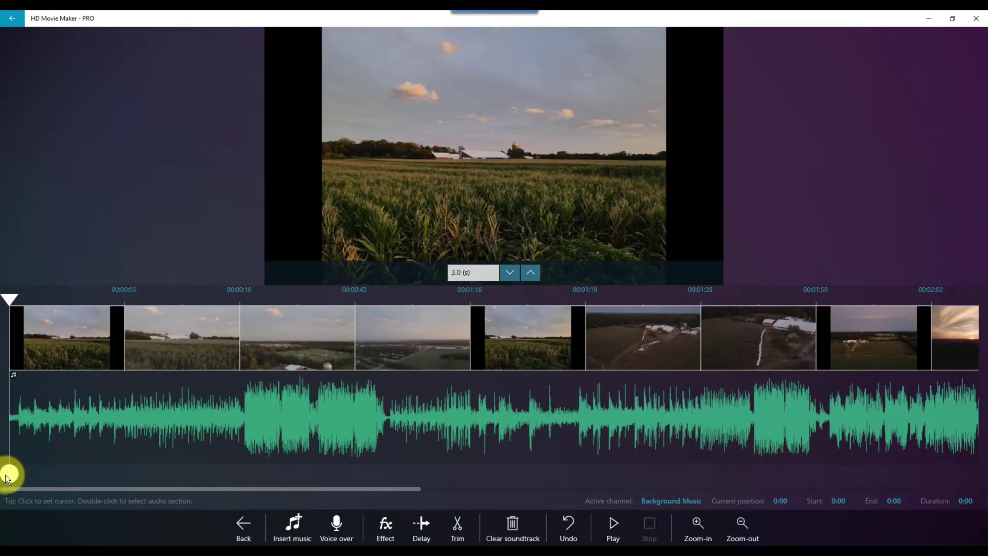
Trim the music after 0:51, then undo that cut
click(387, 447)
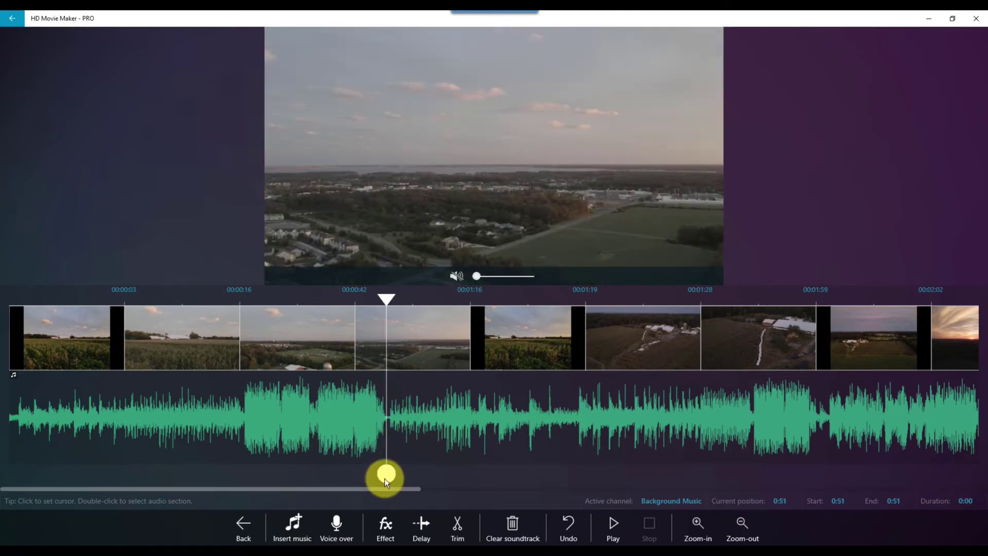
drag(384, 477, 985, 477)
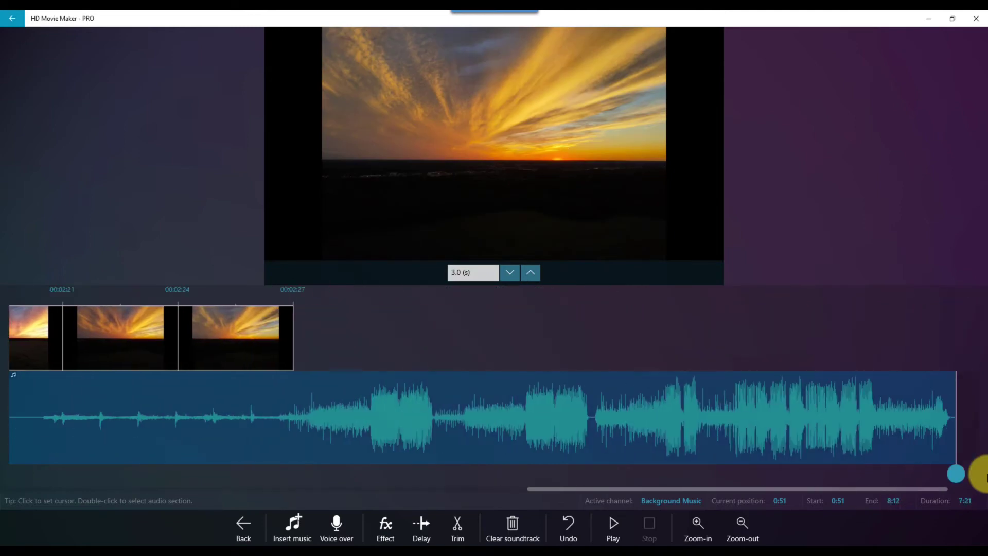
click(459, 530)
click(124, 481)
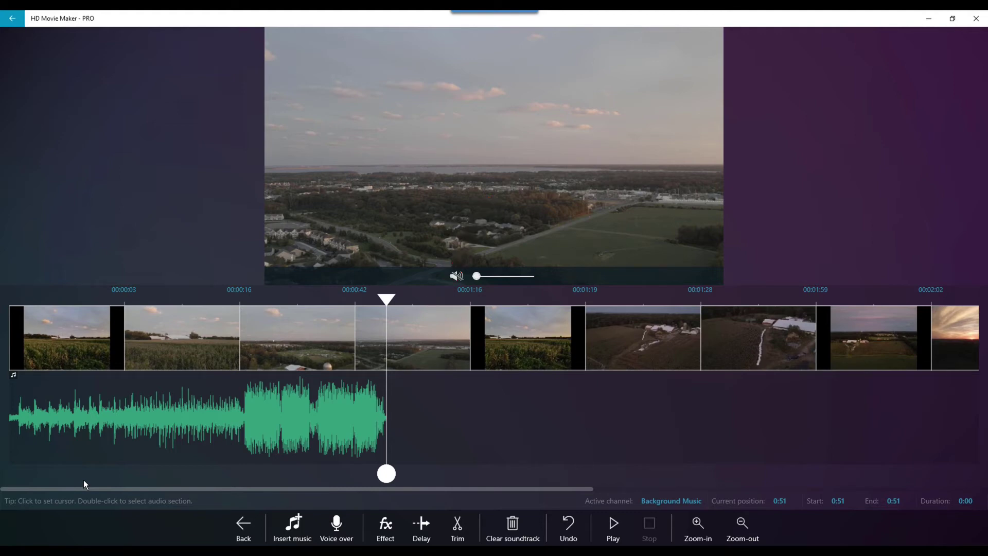
click(572, 526)
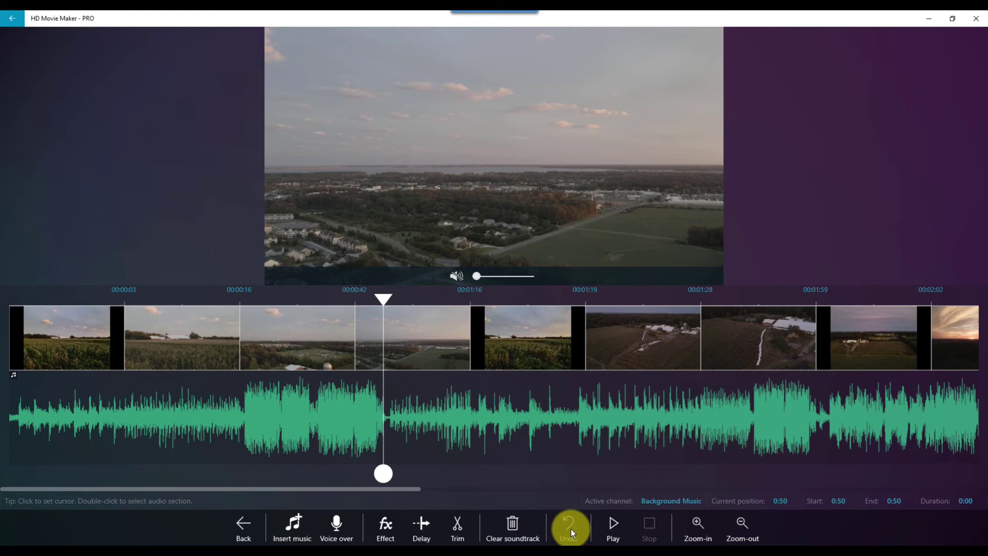
Cut off everything after 1:16, at the fifth clip
click(379, 301)
drag(379, 301, 469, 304)
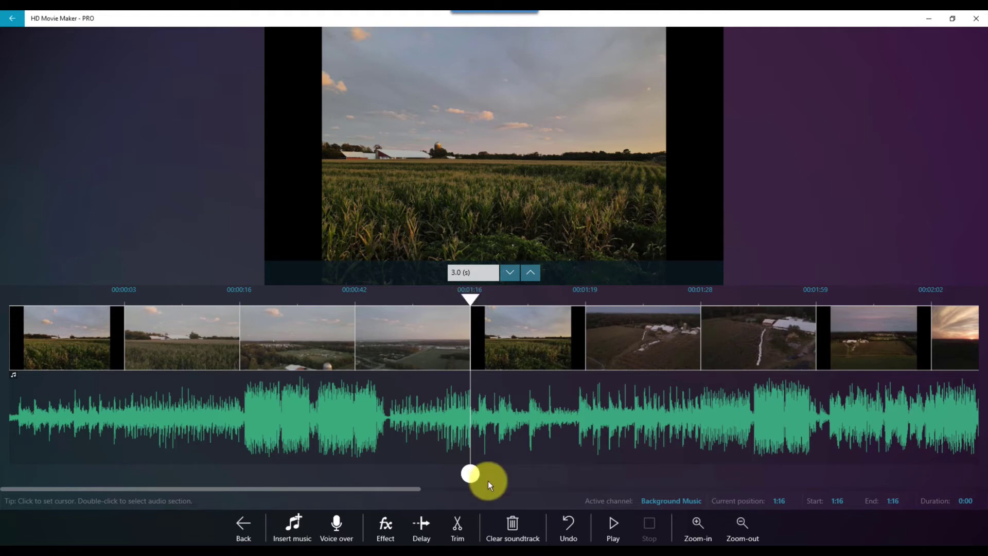
drag(471, 472, 979, 472)
click(456, 527)
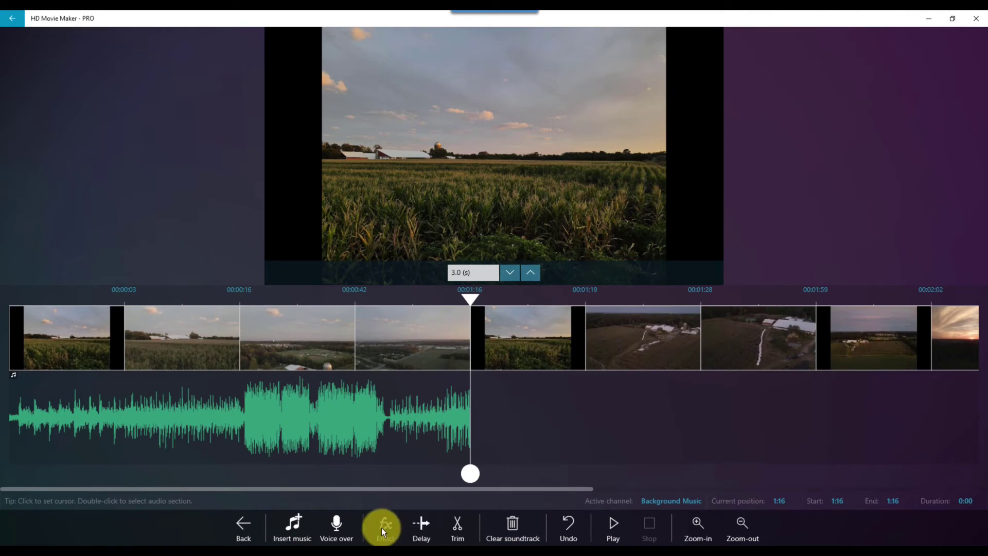
Insert the local song 'Birds - Scandinavianz' at 1:16 and play back the join
click(297, 525)
click(297, 496)
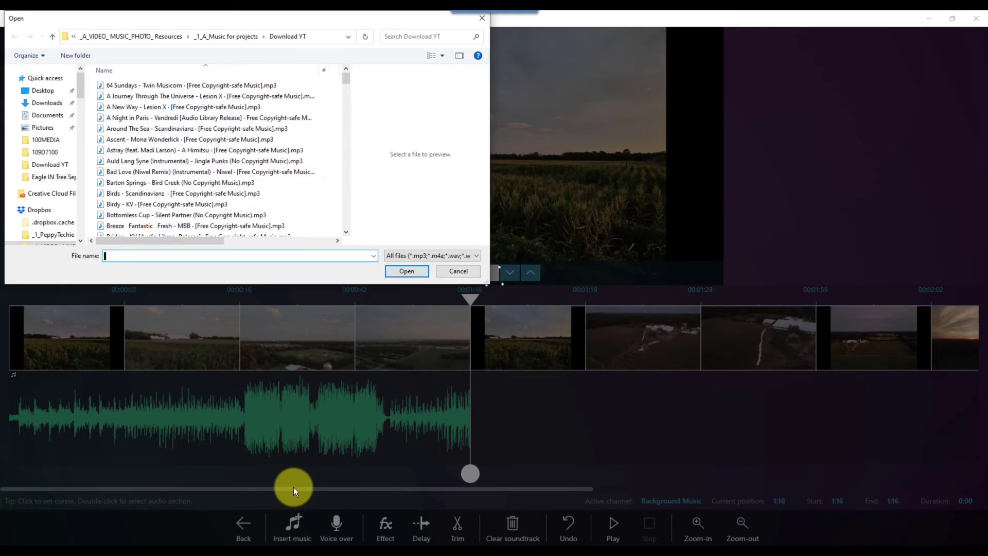
click(146, 194)
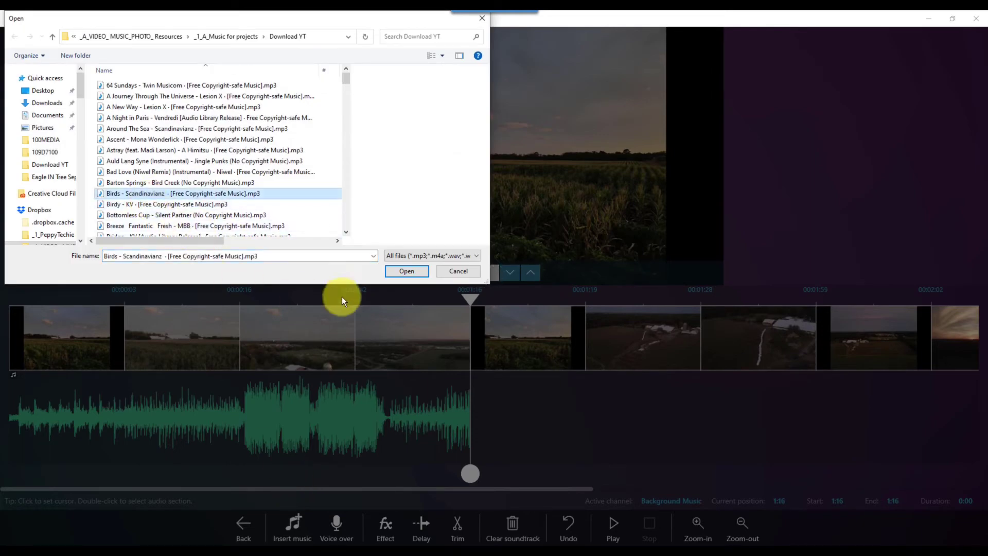
click(405, 271)
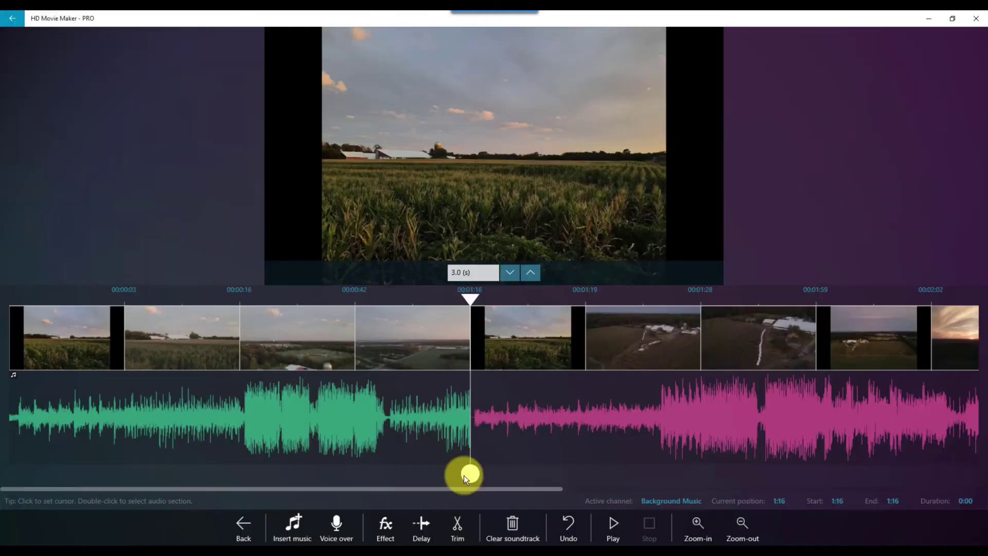
click(611, 522)
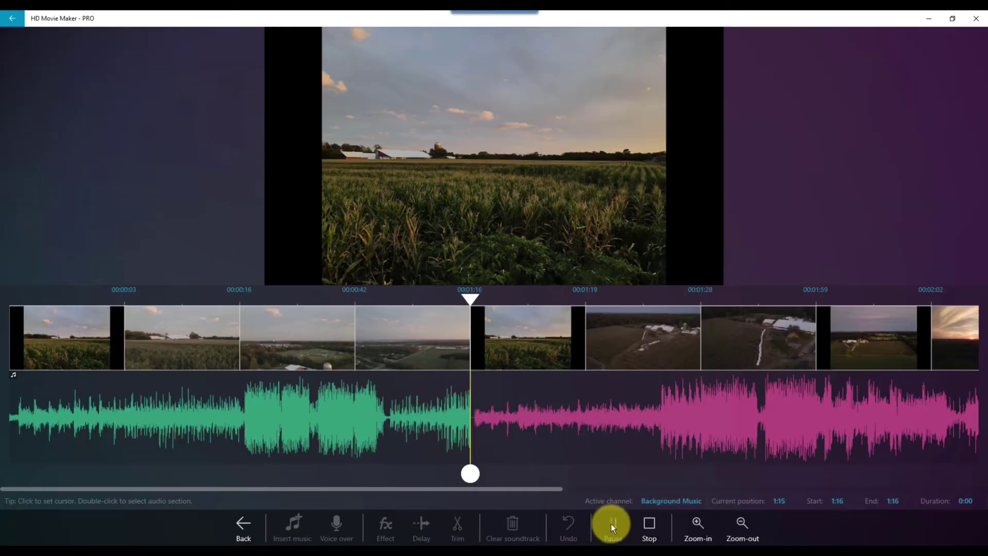
click(650, 527)
Trim several small pieces from the Birds song's opening at 1:16
drag(514, 474, 506, 475)
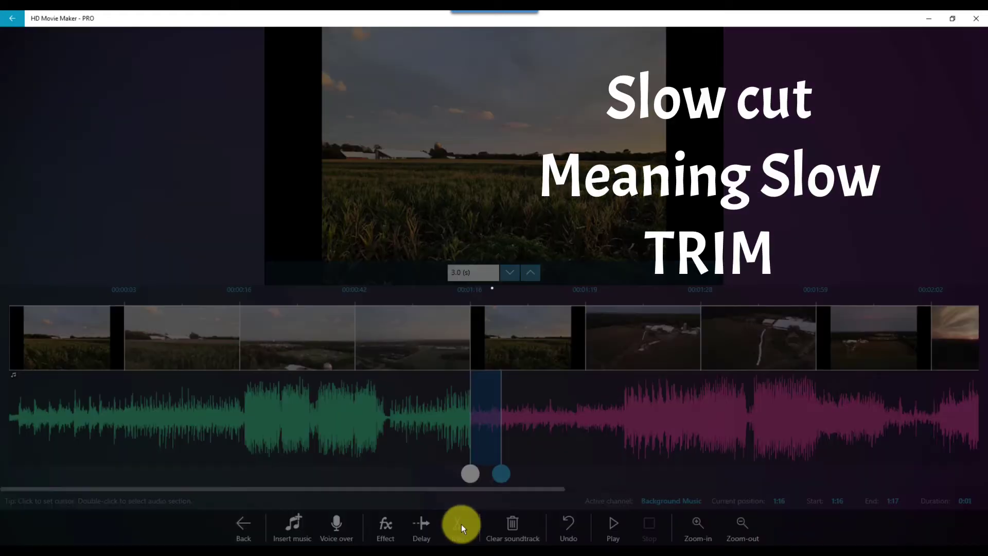
click(461, 524)
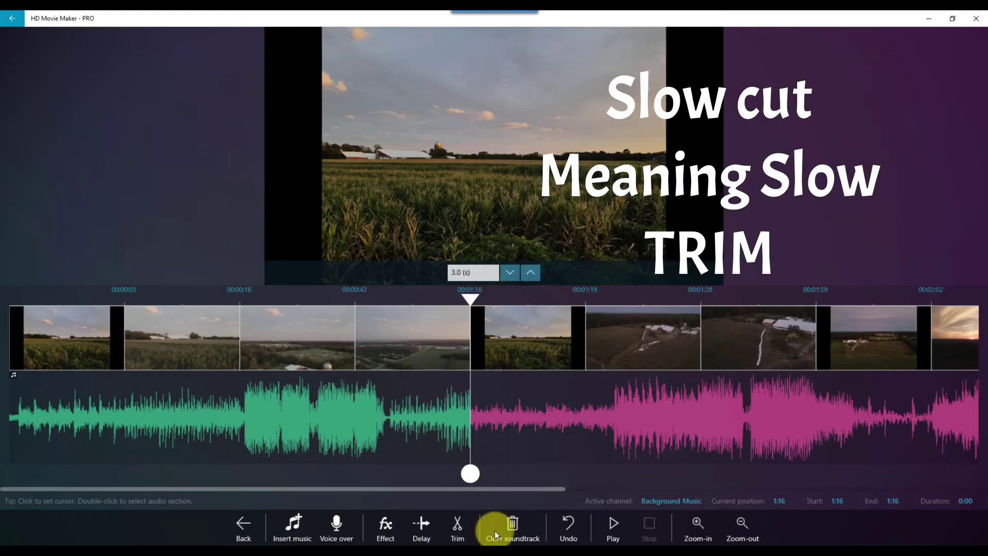
drag(470, 473, 523, 475)
click(456, 526)
click(456, 524)
Cut off the Birds music after 2:02
click(584, 299)
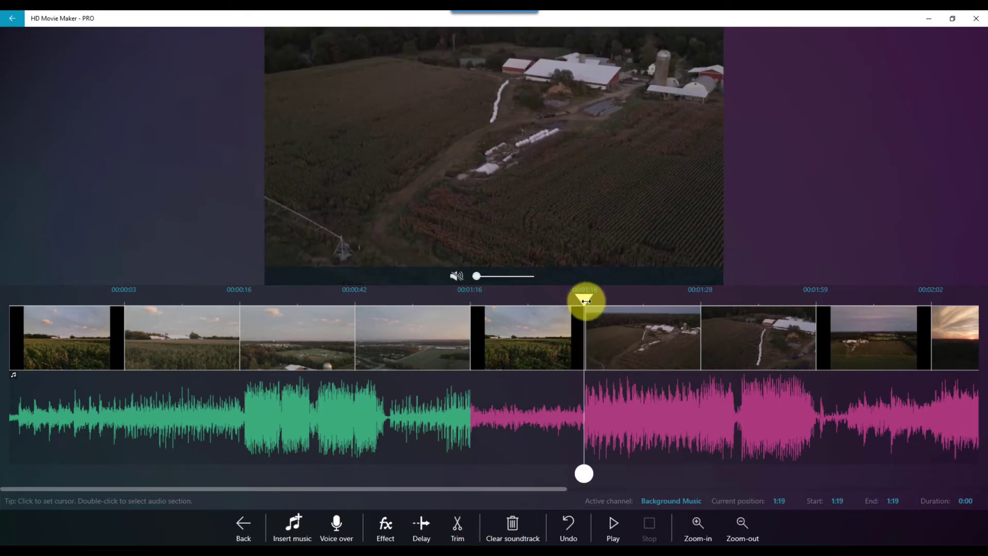
scroll(515, 391, right, 5)
click(472, 299)
drag(472, 474, 985, 490)
click(457, 525)
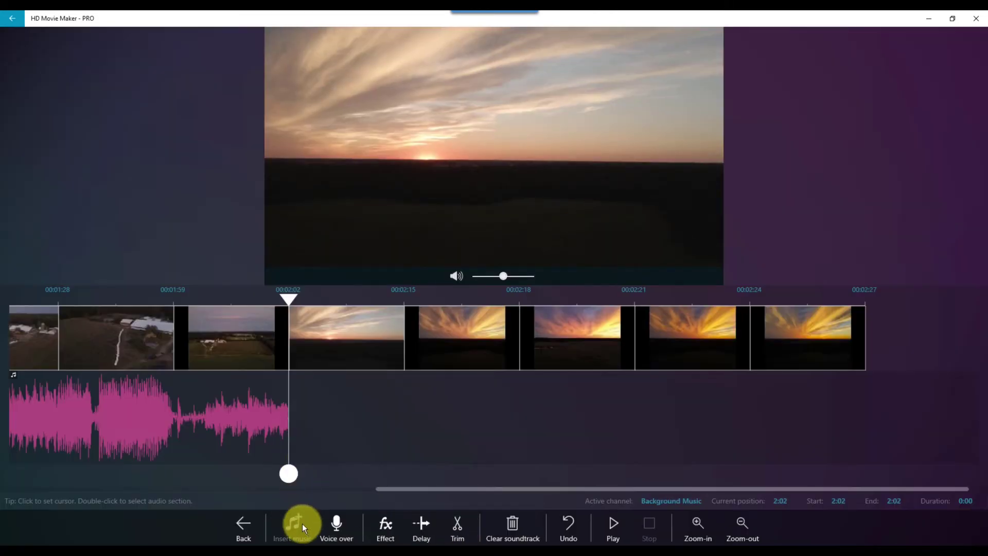
Preview songs in the media player and load the chosen third music file
click(302, 524)
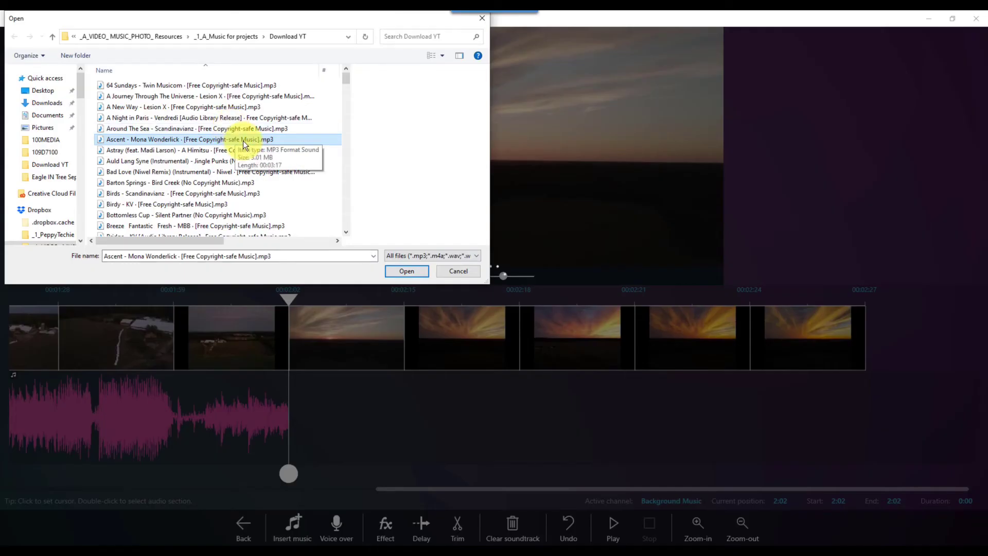
right_click(243, 139)
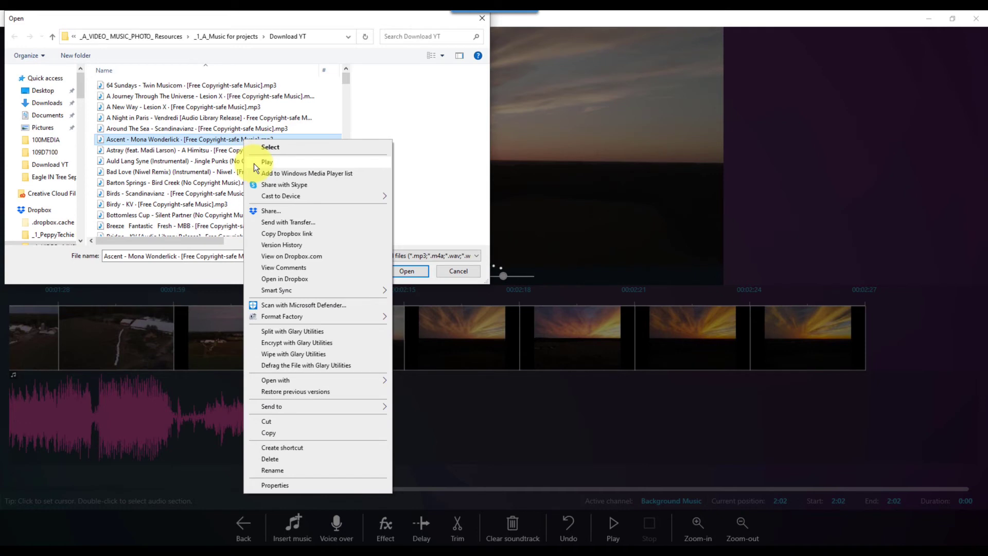
click(254, 163)
click(154, 96)
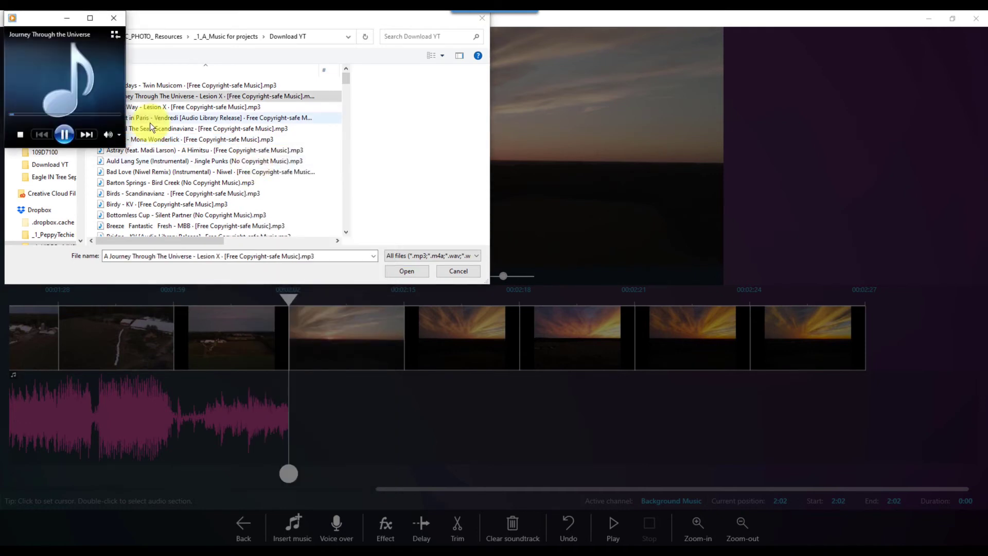
click(113, 18)
click(401, 271)
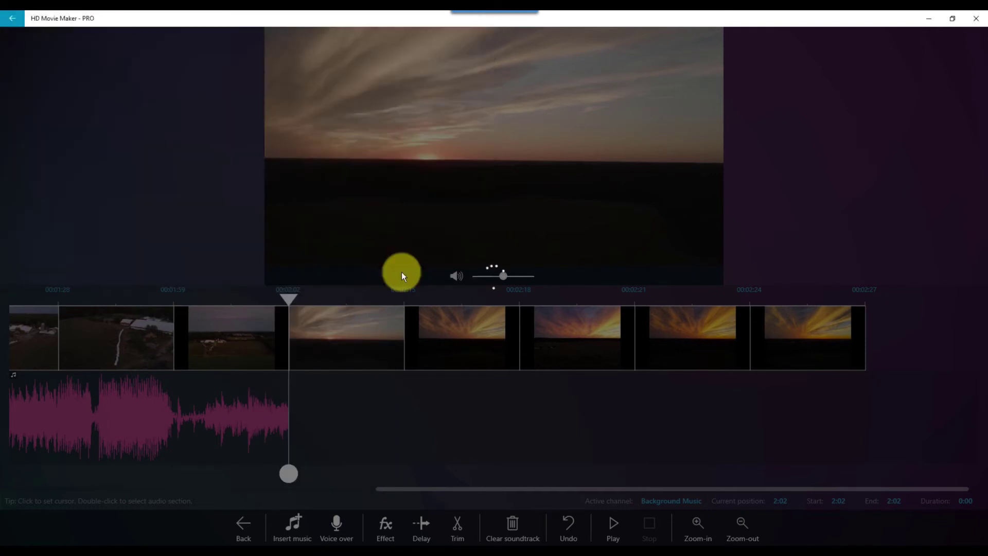
Trim the third track's opening so it starts at 2:02, then select its excess past 2:27
click(848, 347)
drag(831, 300, 374, 327)
drag(375, 473, 255, 476)
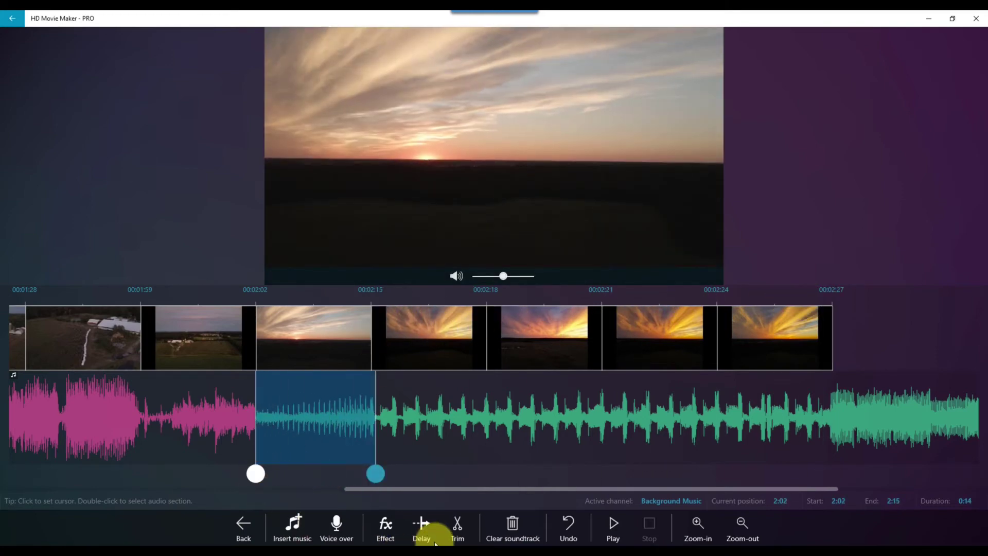
click(460, 533)
drag(256, 472, 389, 477)
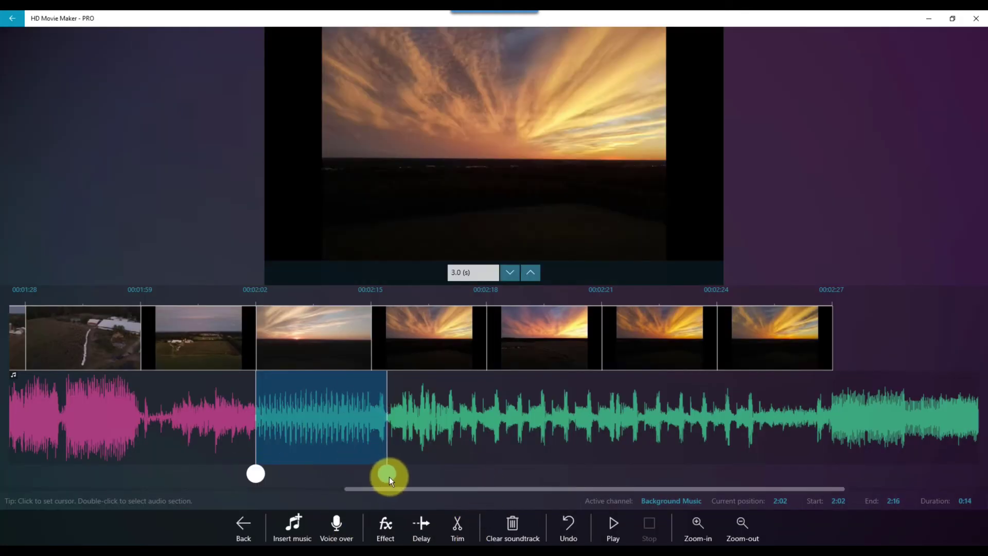
click(457, 530)
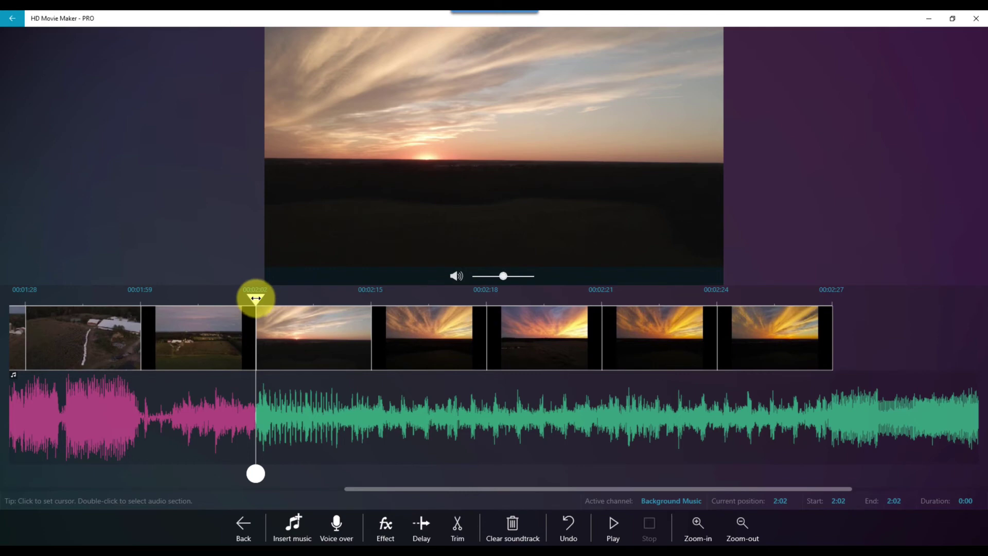
drag(255, 297, 834, 316)
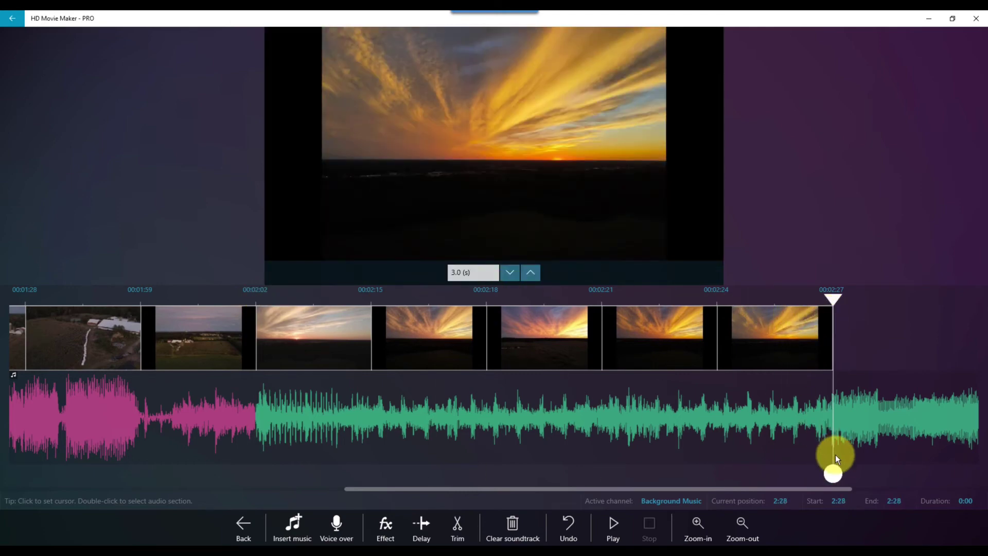
drag(842, 470, 977, 503)
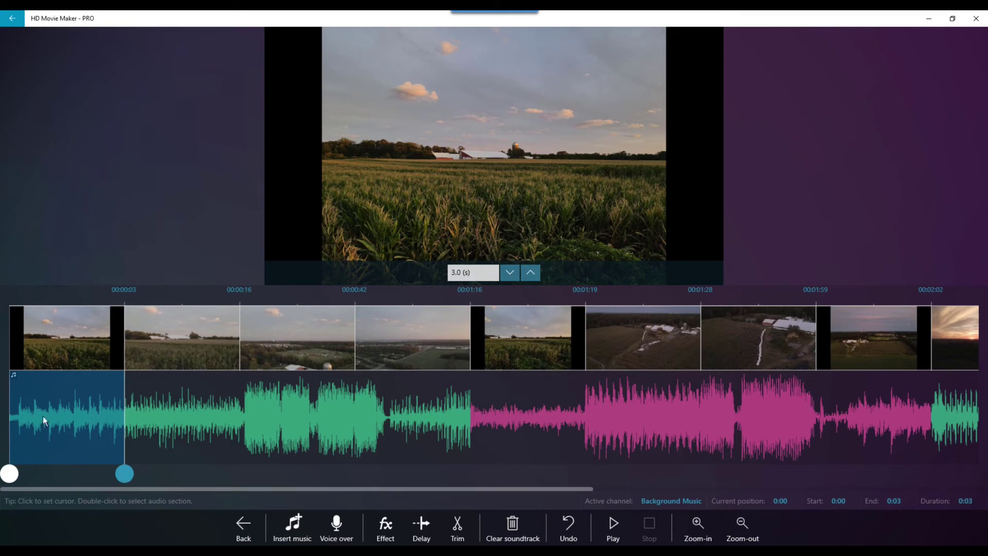
Record a short voice-over at the slideshow's start and play it back with the music
click(20, 301)
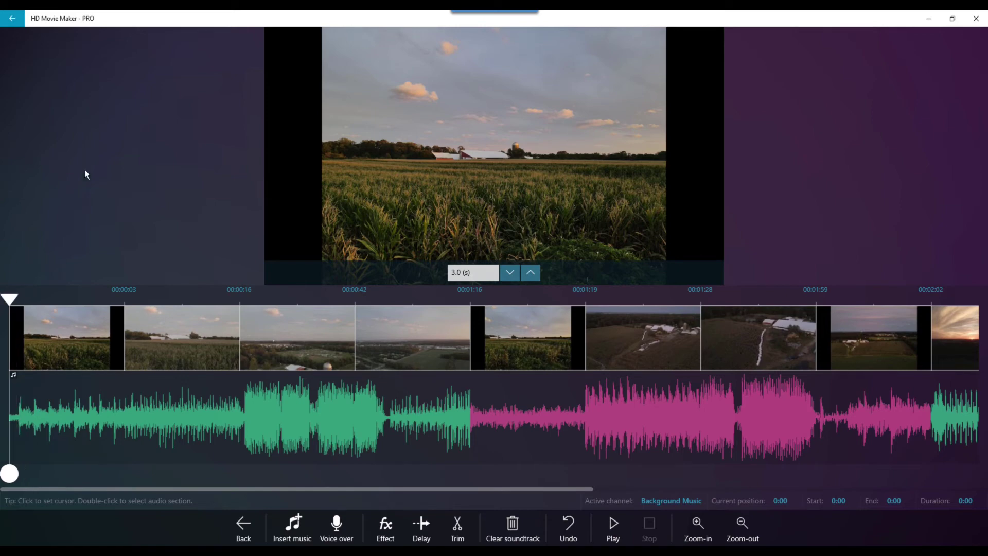
click(338, 536)
click(345, 499)
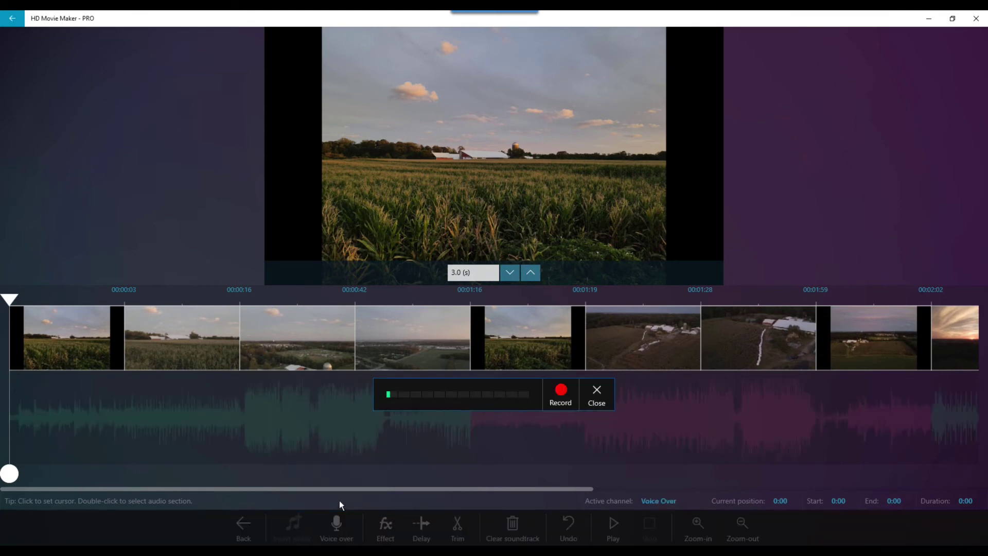
click(561, 393)
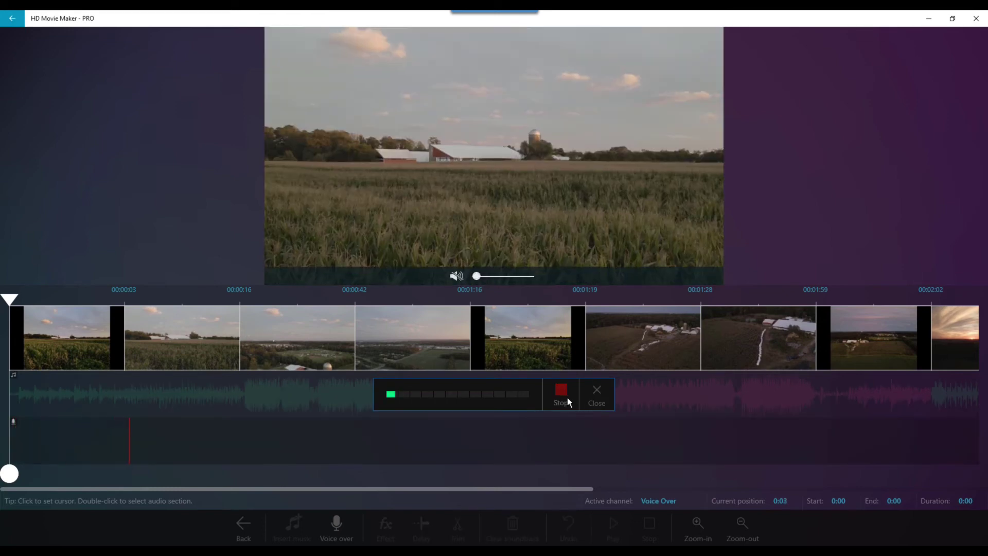
click(564, 391)
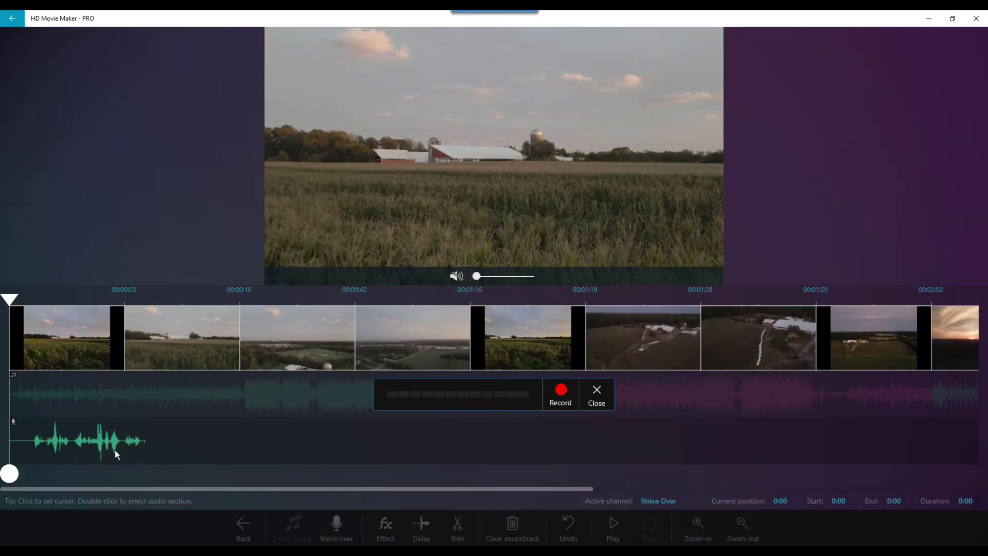
click(597, 391)
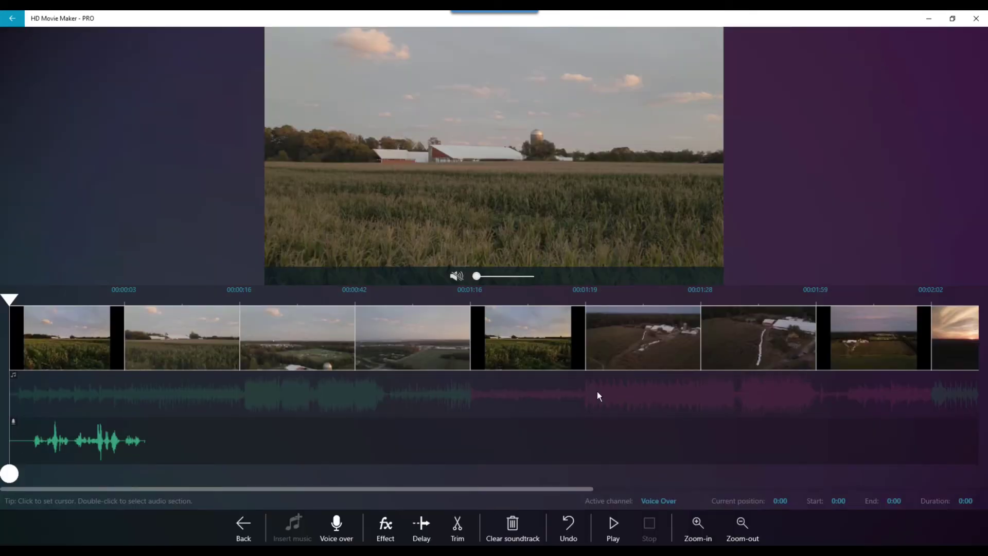
click(613, 530)
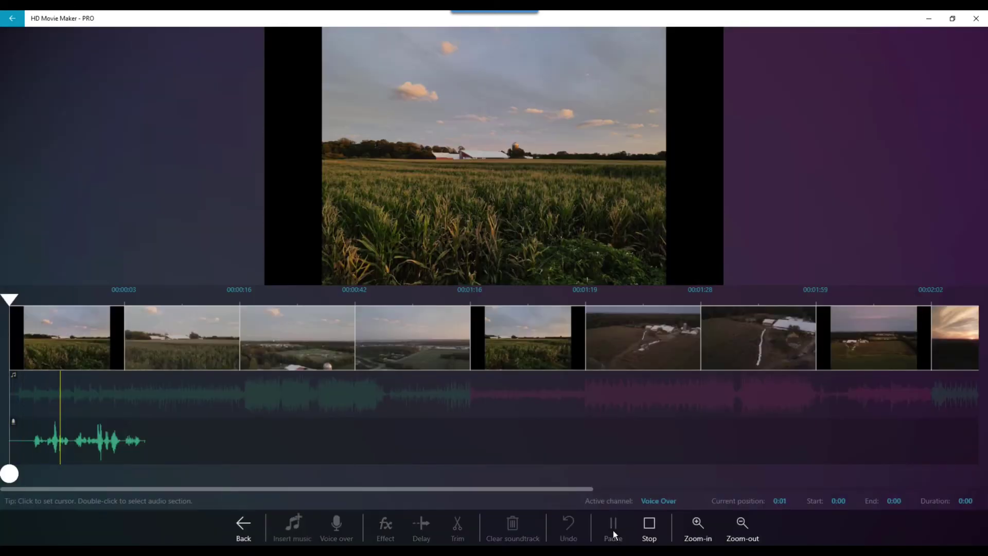
click(650, 525)
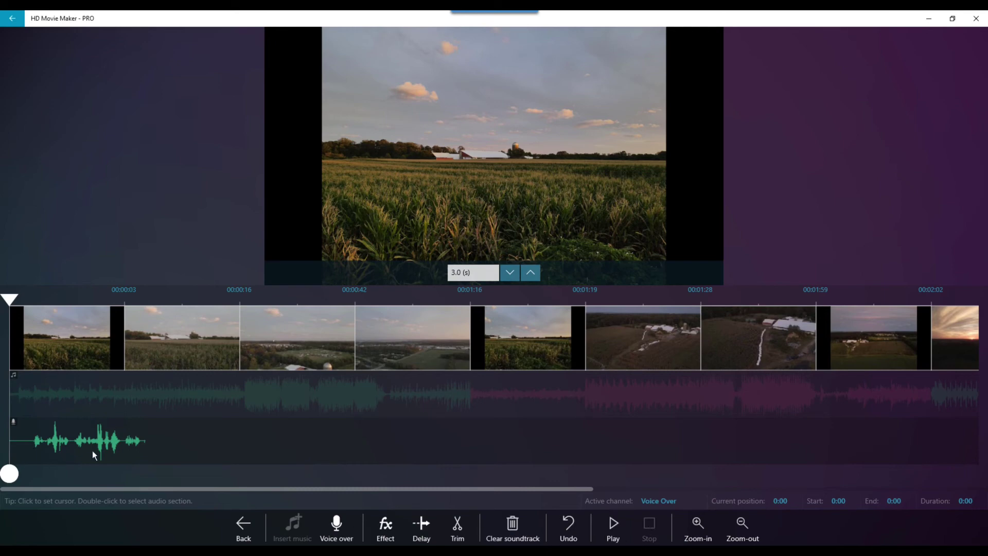
Select the background music from 0:01 to 0:06 on the music track
click(82, 391)
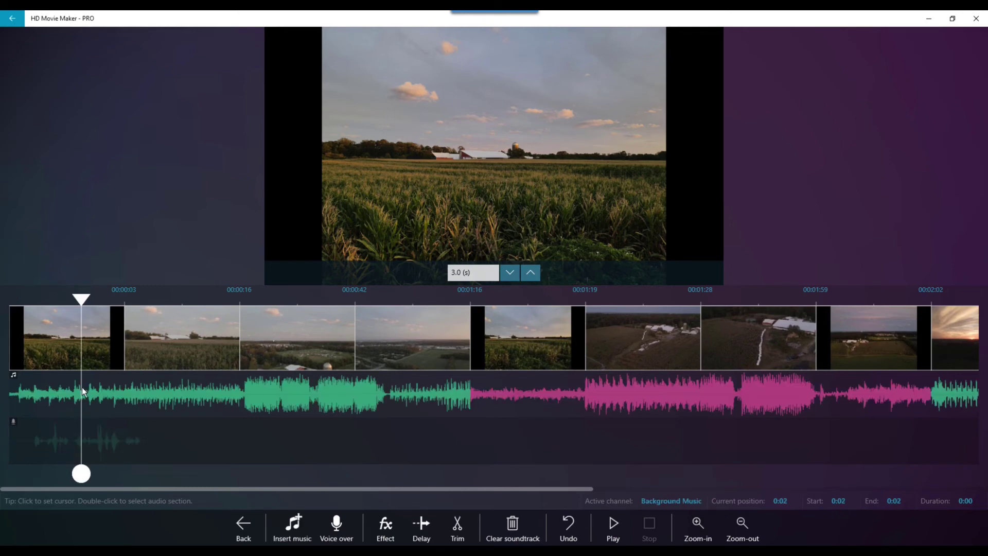
drag(80, 301, 29, 303)
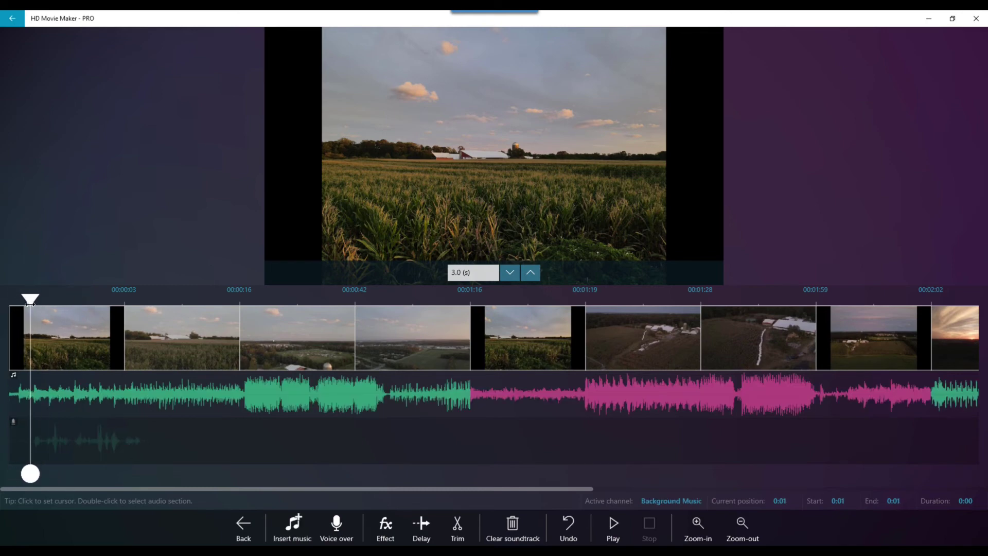
drag(30, 475, 151, 470)
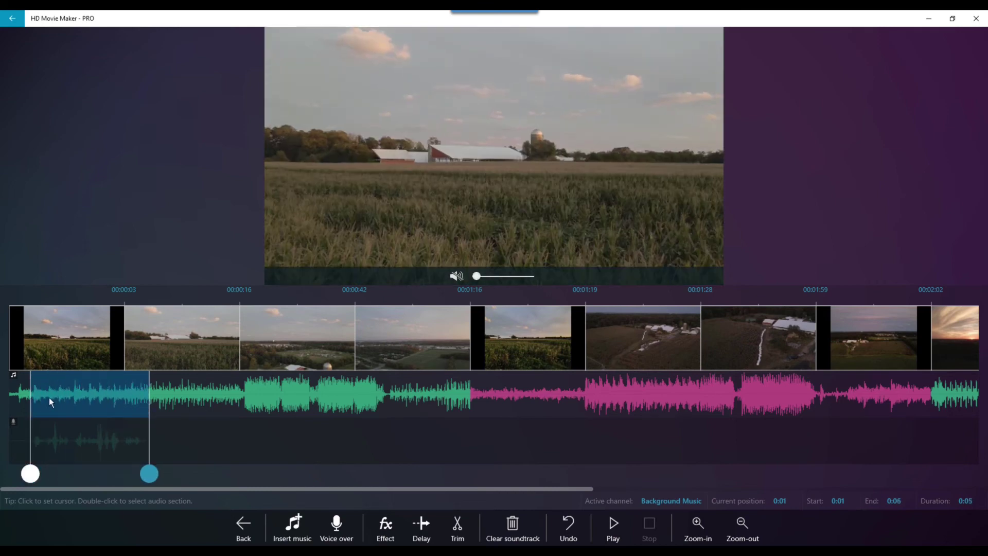
Lower the selected music's volume to 0.3 and play it back to check
click(388, 537)
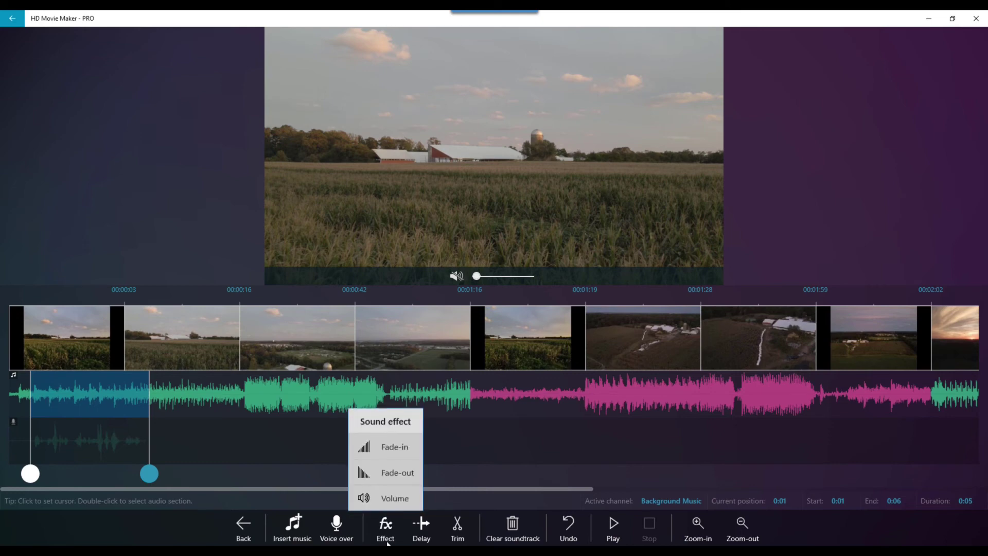
click(390, 498)
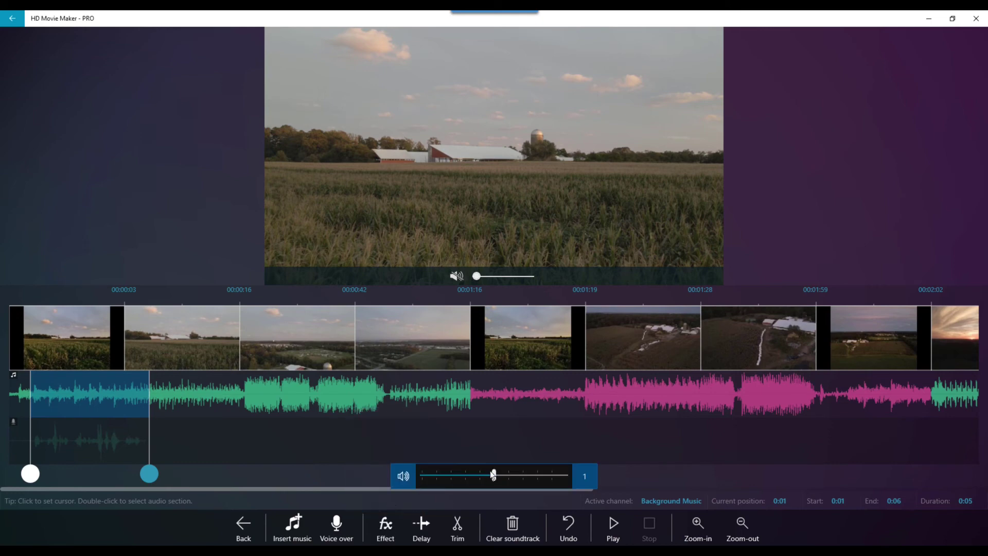
drag(494, 476, 446, 479)
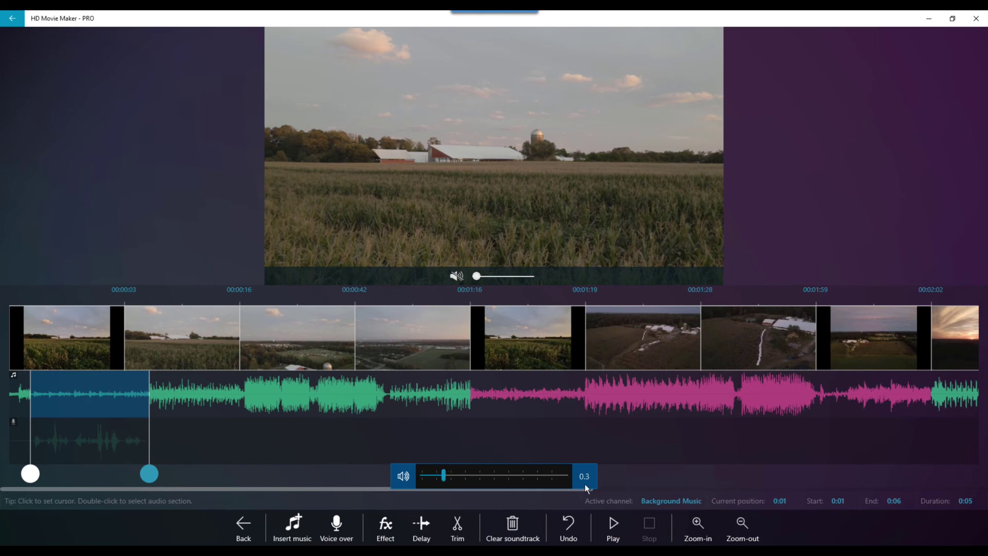
click(614, 525)
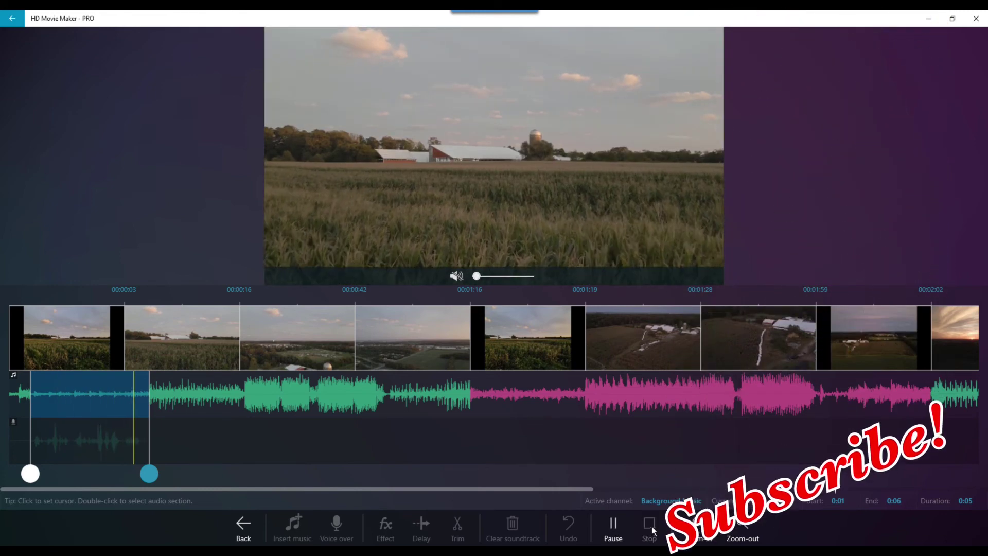
click(652, 523)
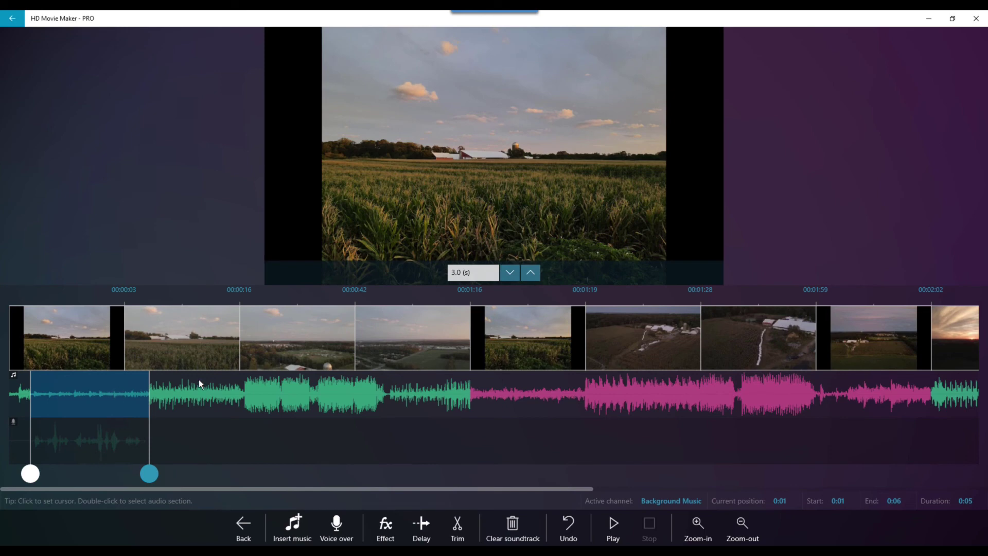
Readjust the selected music's volume to 0.8 and return along the soundtrack timeline
click(387, 529)
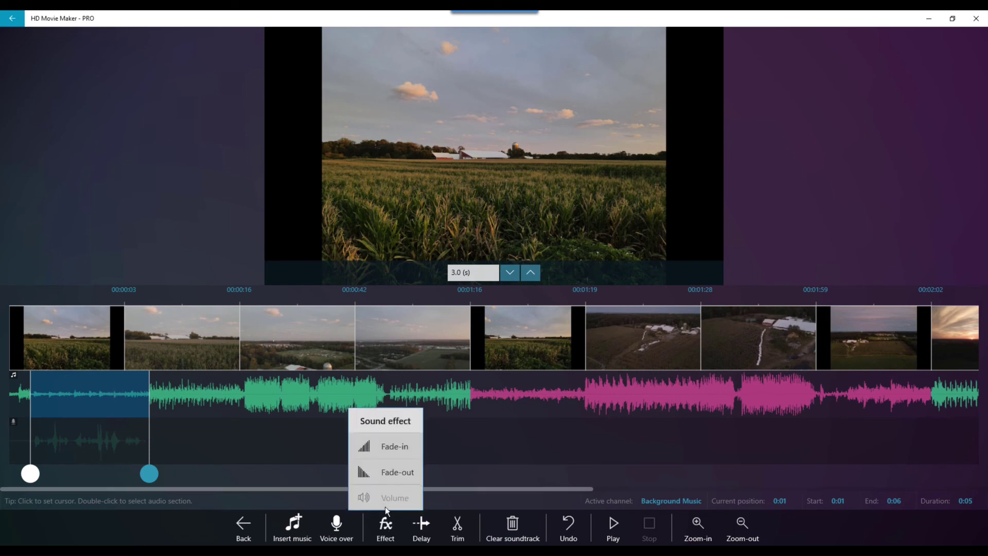
click(385, 506)
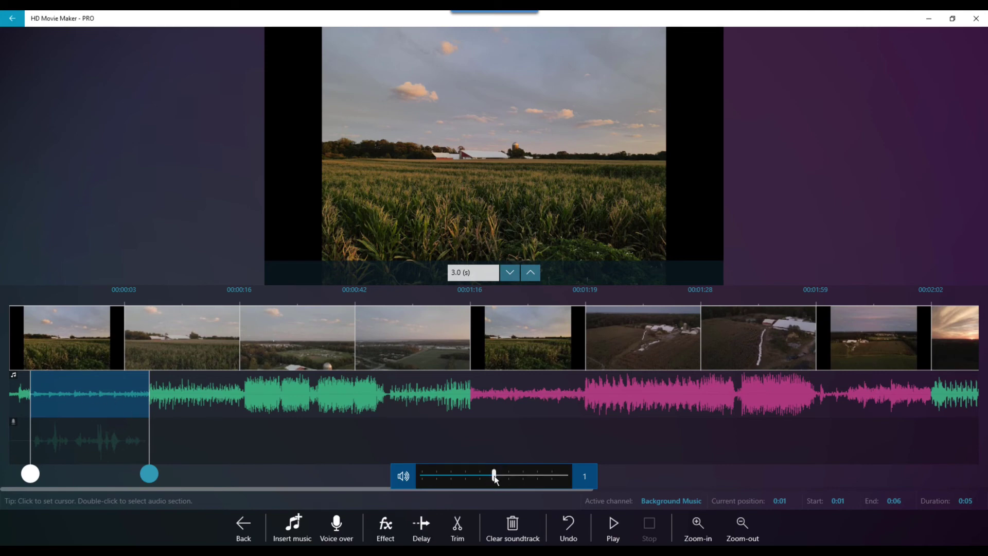
drag(493, 475, 467, 479)
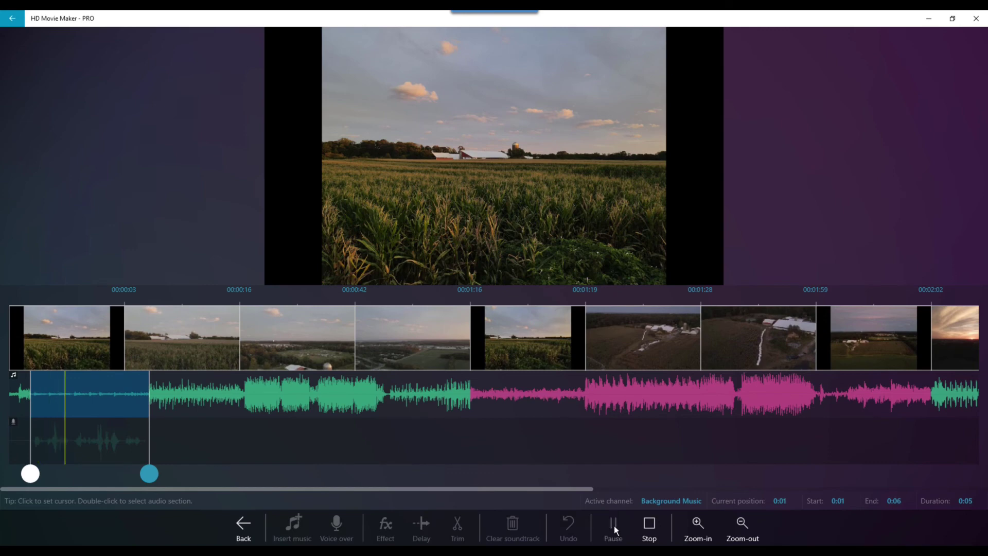
click(649, 524)
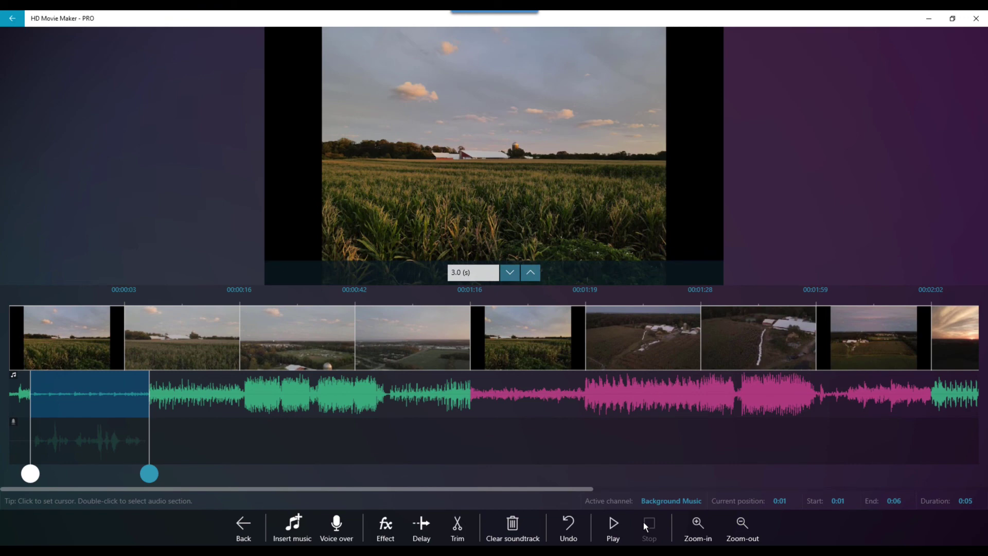
key(End)
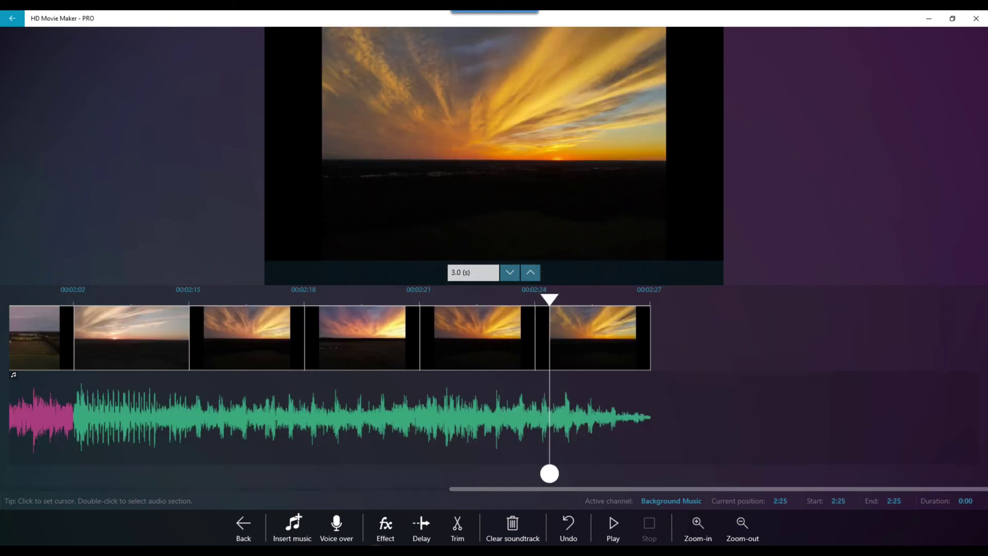
drag(545, 489, 79, 499)
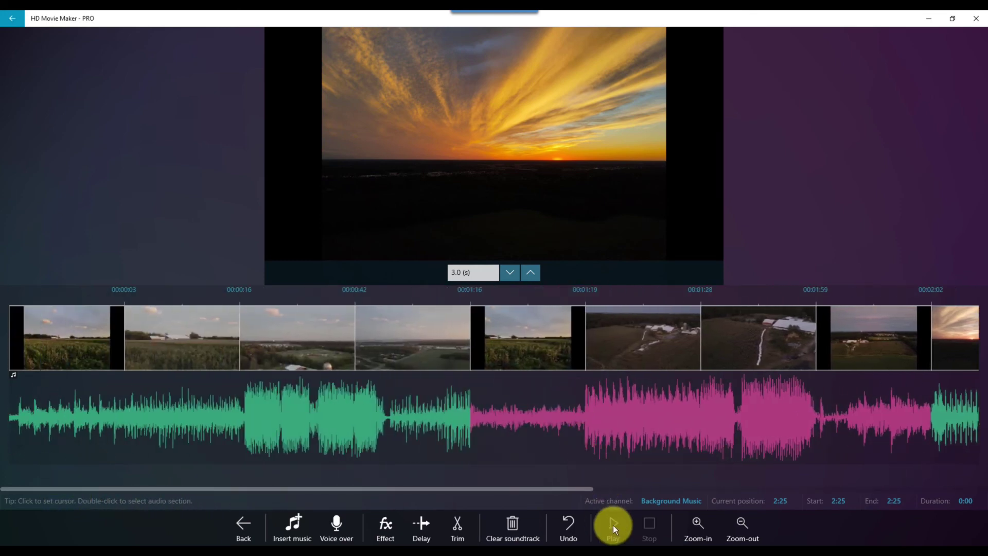
Leave the soundtrack editor with Back to return to the main clip editor
click(249, 530)
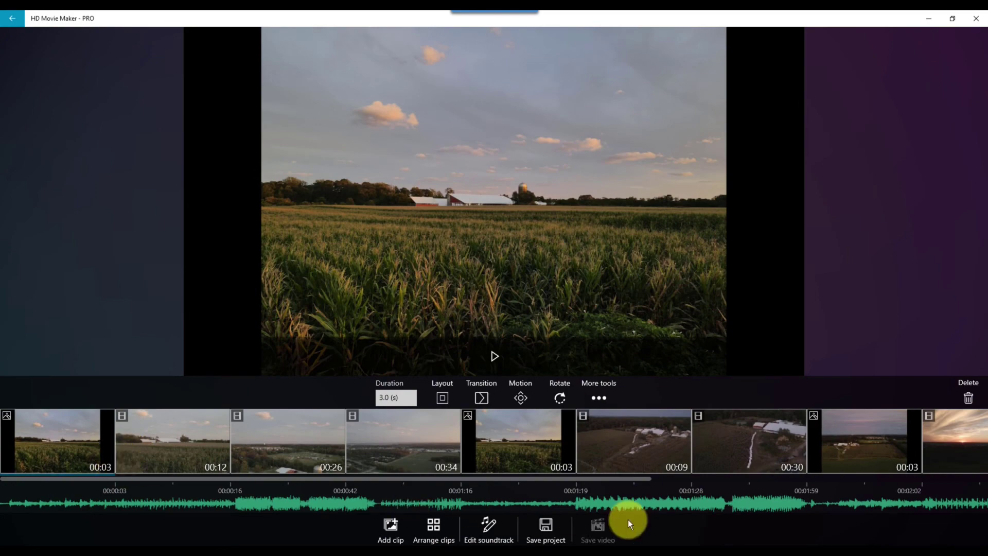